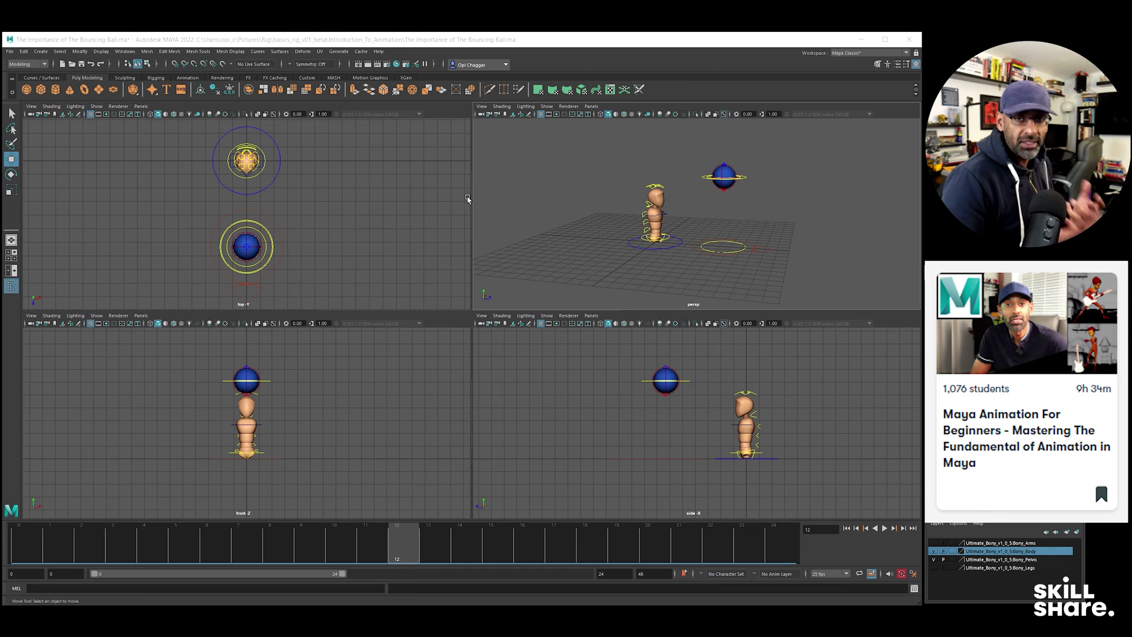
Step: Play the ball's bounce animation and examine it in the perspective view
key("alt+v")
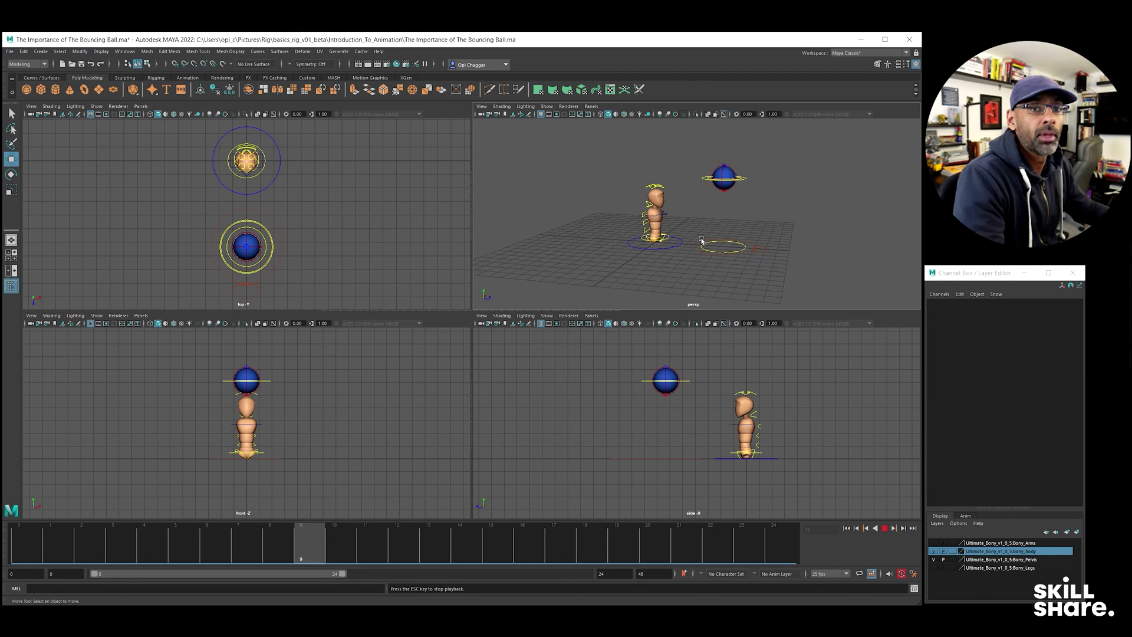
key("Escape")
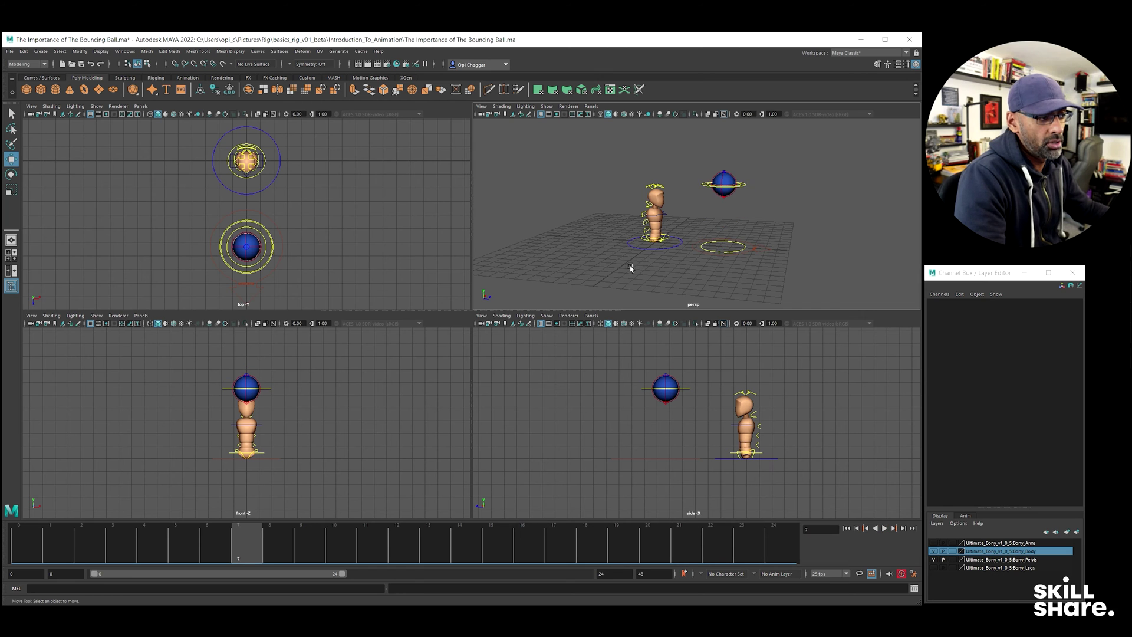
right_click_drag(630, 268, 722, 246, "alt")
left_click_drag(722, 245, 729, 254, "alt")
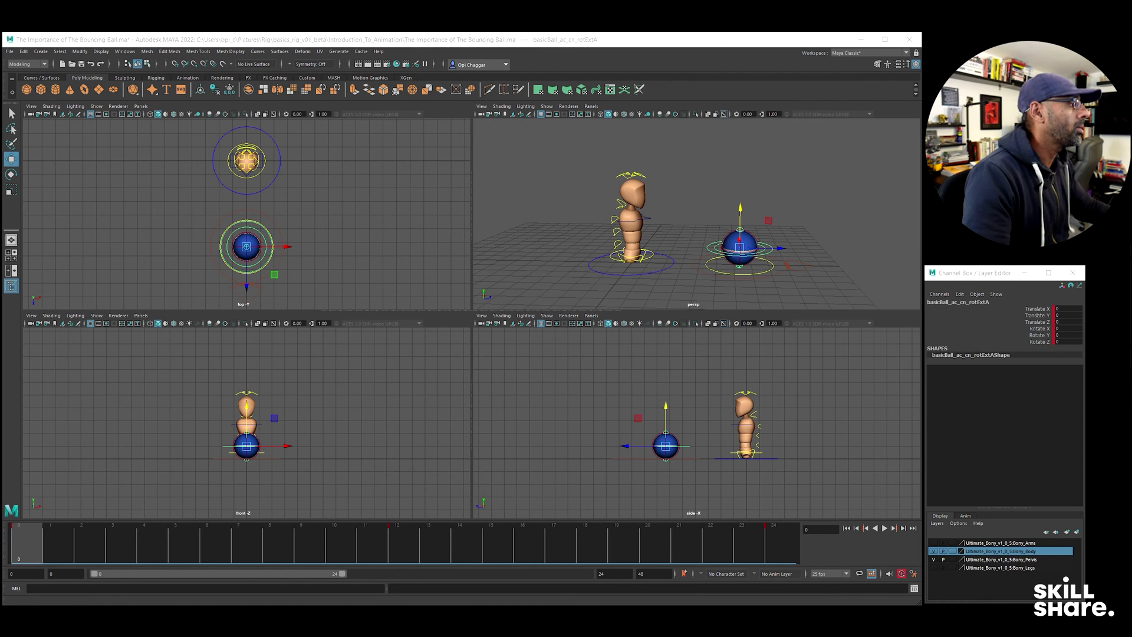
Step: Copy the ball control's Translate Y animation curve from the Graph Editor
left_click_drag(390, 101, 320, 81)
left_click_drag(796, 346, 797, 347)
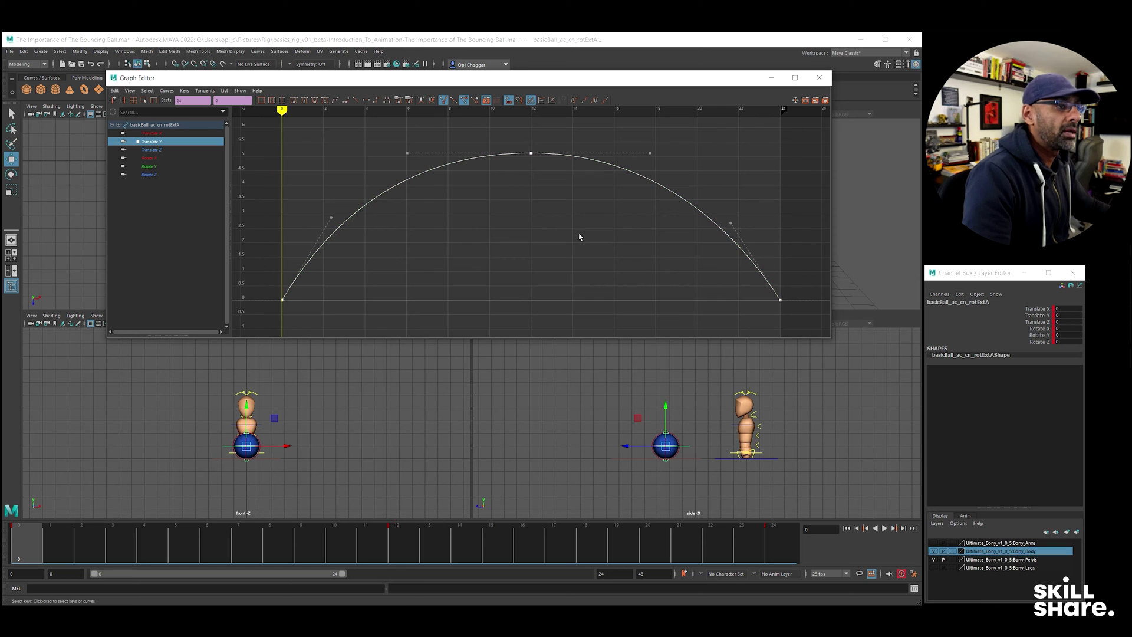
left_click(117, 92)
left_click_drag(190, 82, 311, 90)
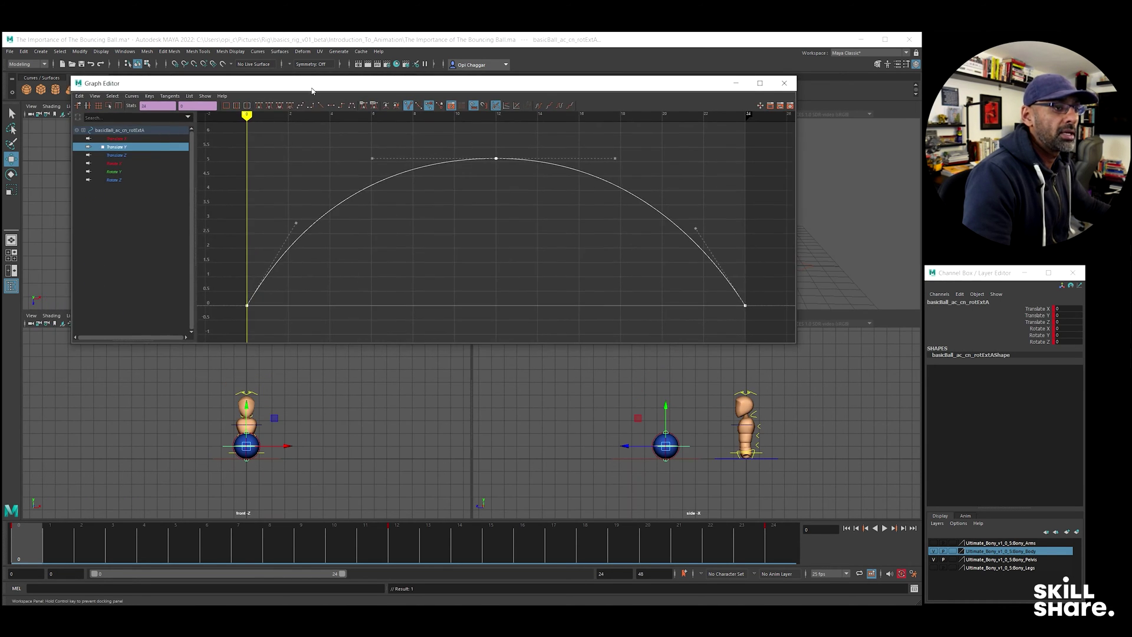
Step: Key the character's root control at frame 0 and paste the copied curve onto its Translate Y channel
left_click(763, 454)
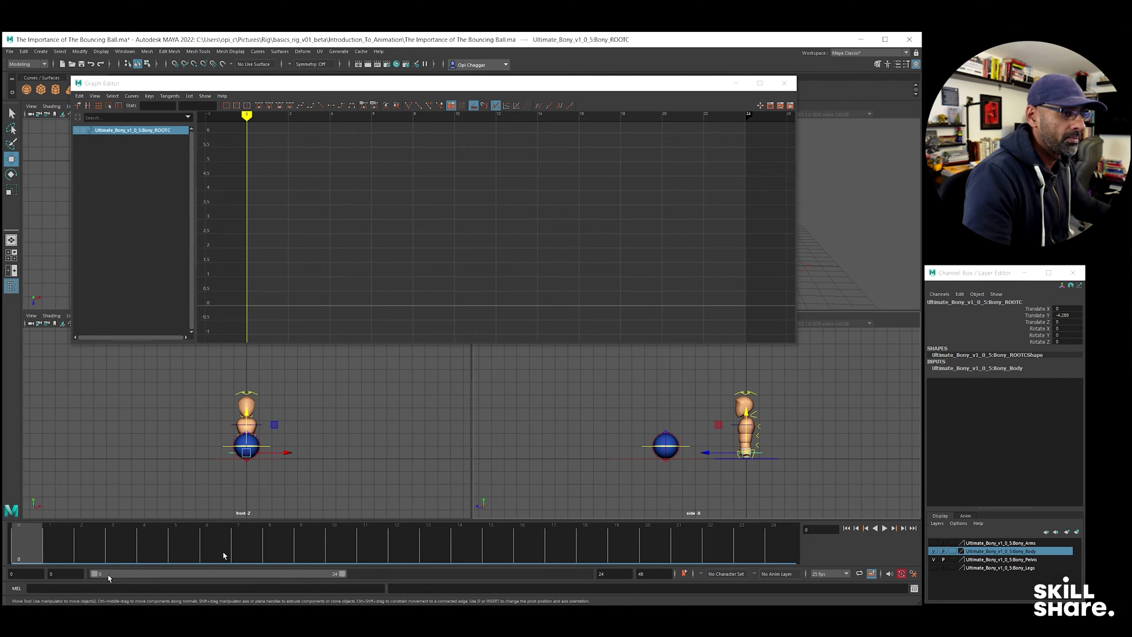
key("s")
left_click(123, 148)
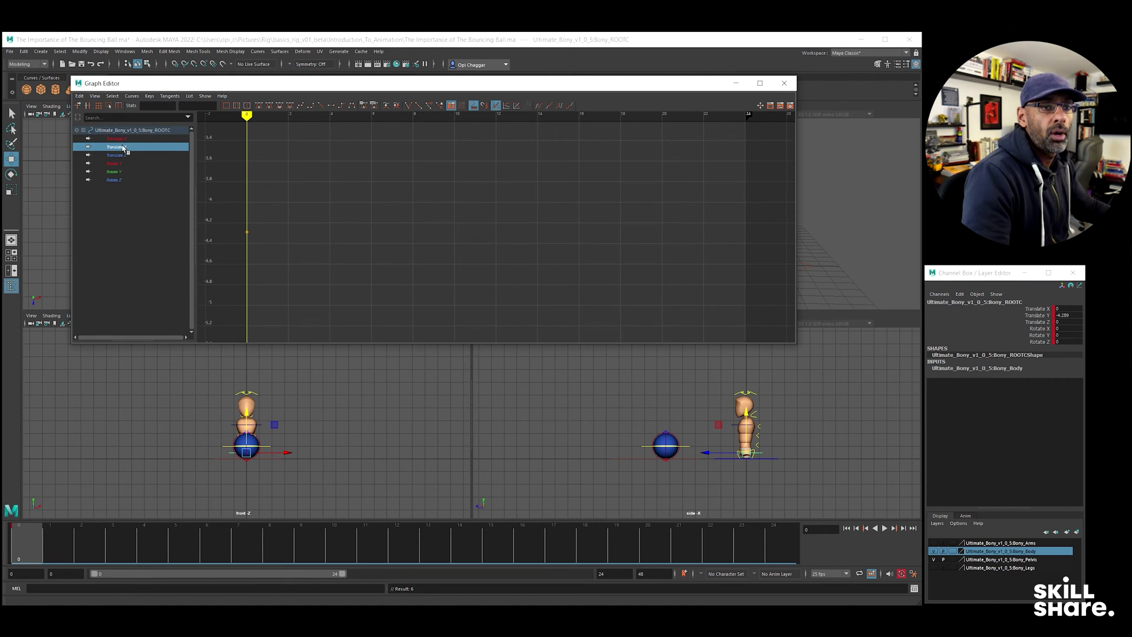
left_click(81, 97)
left_click(101, 147)
left_click(784, 83)
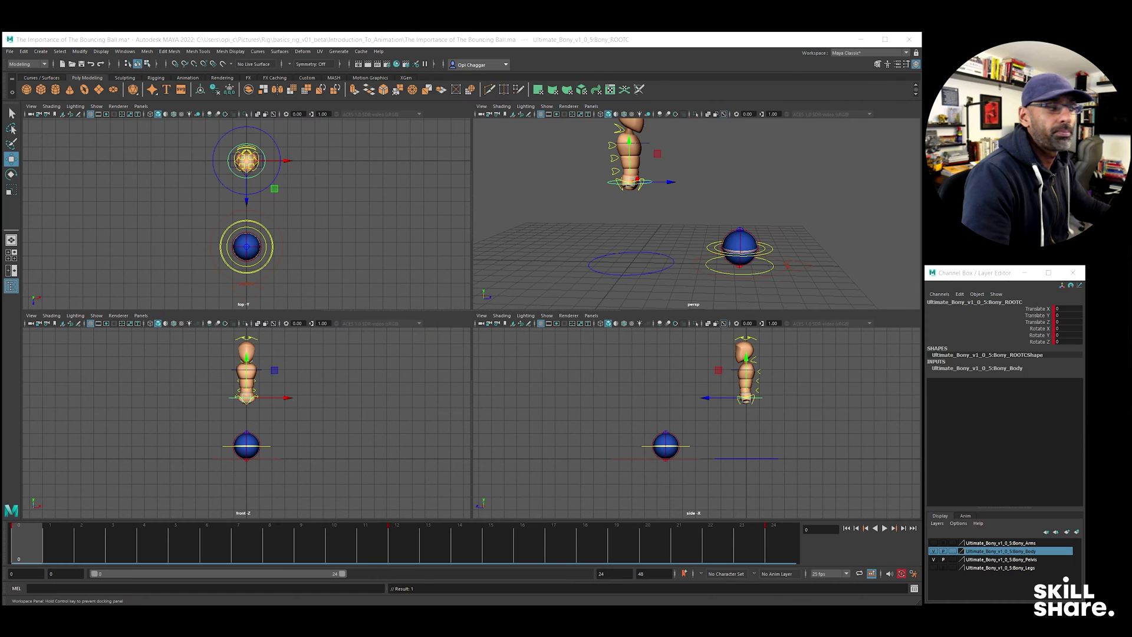
Step: Play the ball and character together, and return to frame 0
key("alt+v")
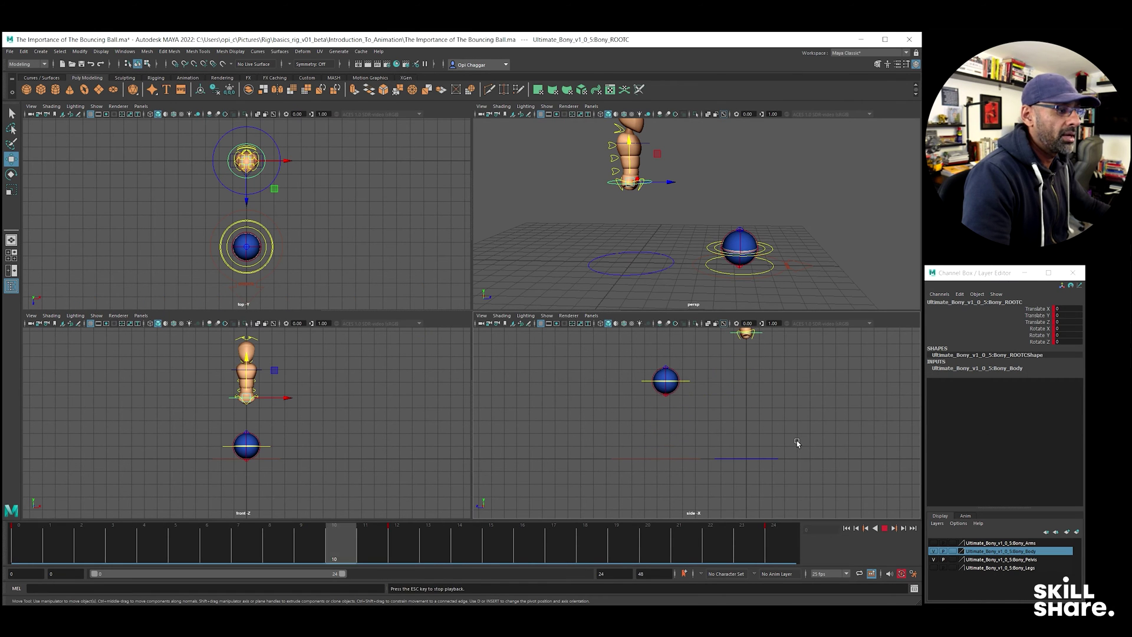
key("alt+v")
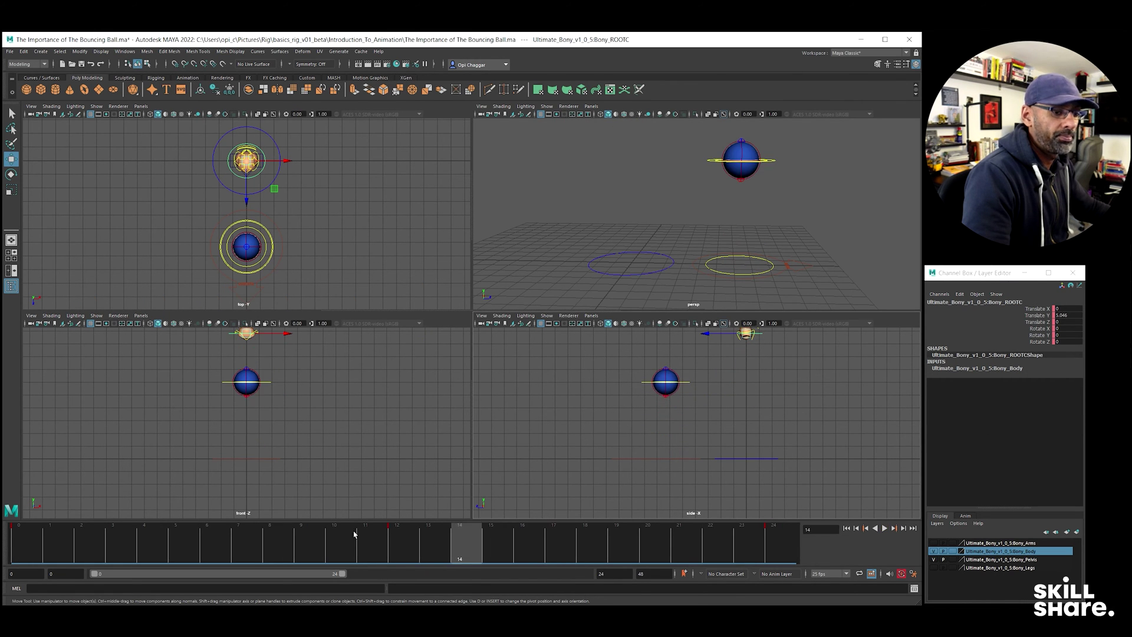
left_click_drag(221, 545, 35, 555)
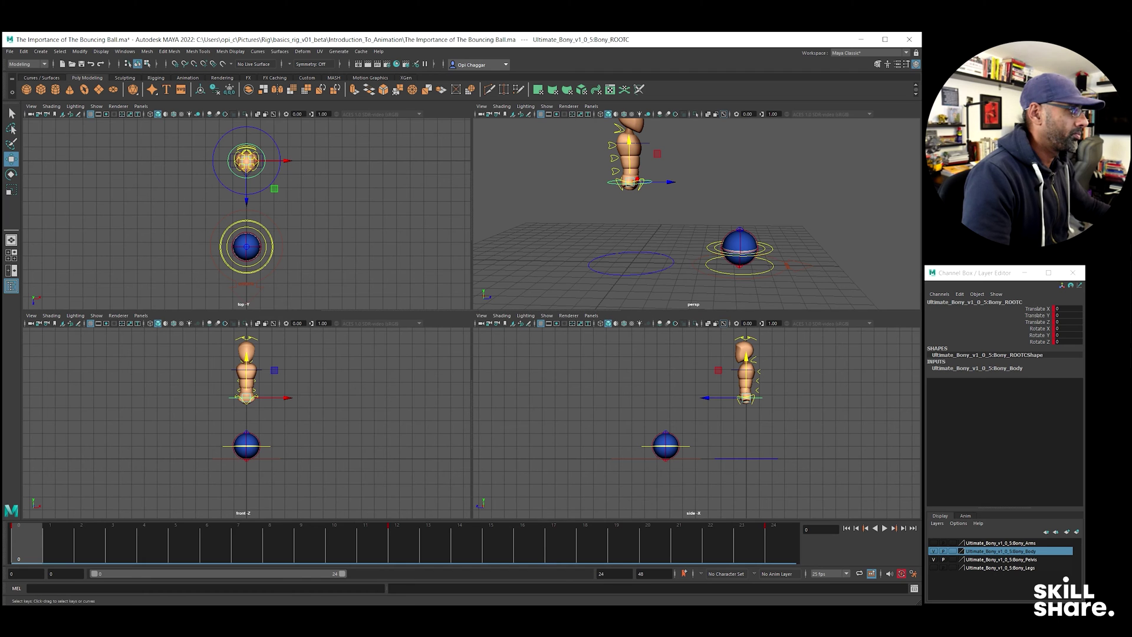
Step: Adjust the tangents of the first and last keys on the root control's Translate Y curve for a rounder arc
left_click_drag(463, 202, 613, 160)
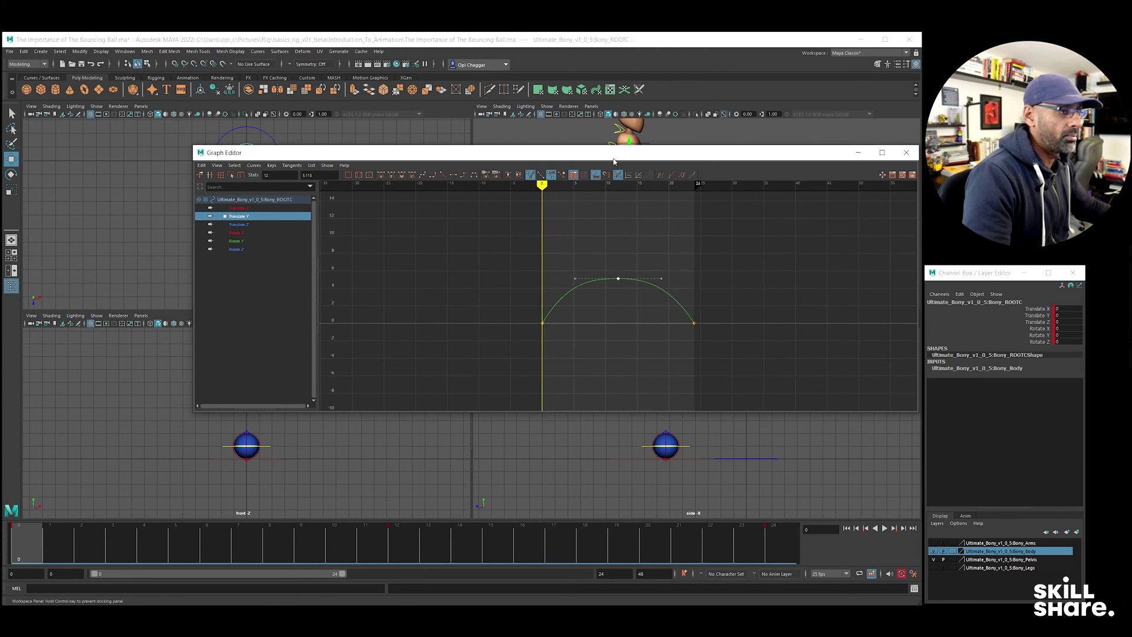
left_click_drag(451, 242, 811, 377)
key("alt+w")
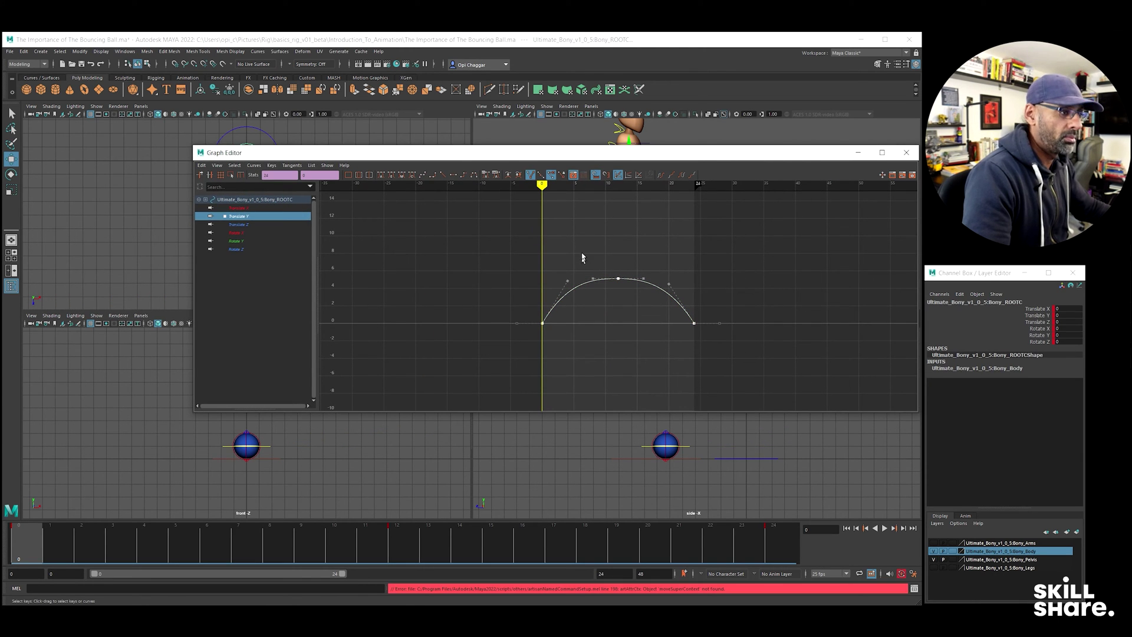
left_click_drag(582, 301, 583, 301)
middle_click_drag(583, 301, 575, 313)
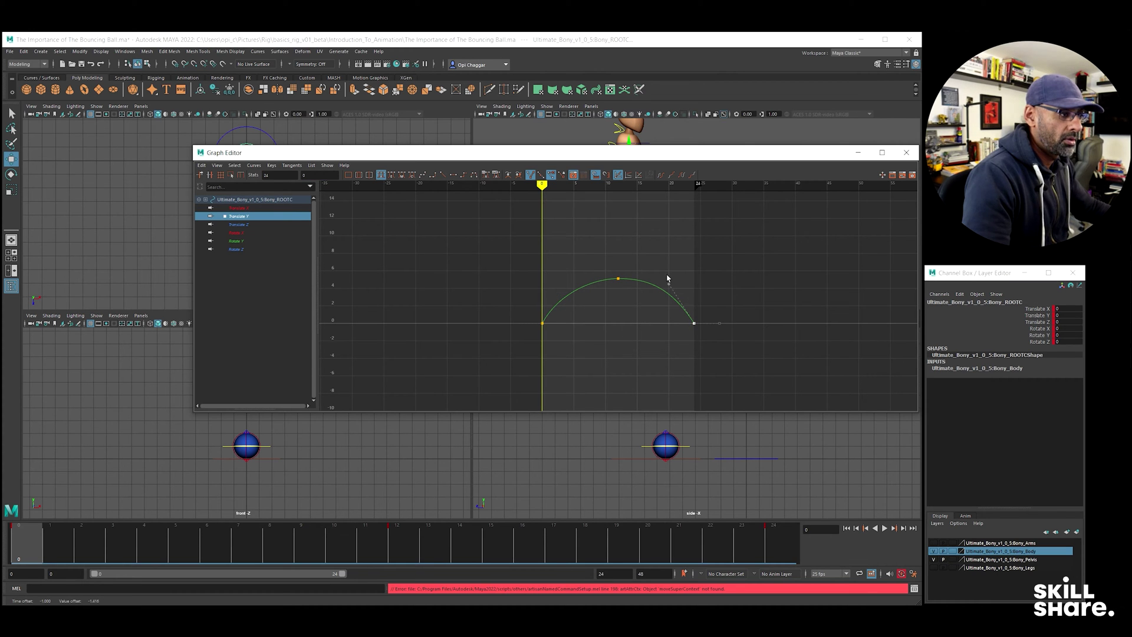
middle_click_drag(686, 300, 690, 303)
Step: Lower the root control's whole Translate Y curve to start at -4.342, placing the character on the ground like the ball
left_click_drag(746, 345, 746, 345)
left_click_drag(609, 153, 916, 138)
middle_click_drag(794, 271, 799, 289)
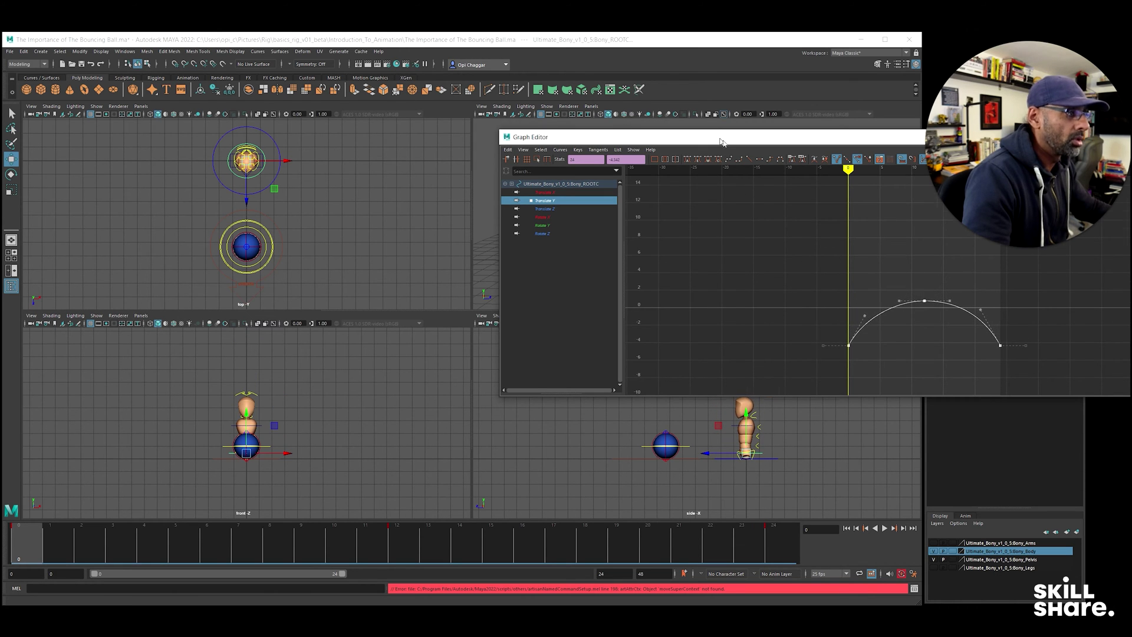
left_click_drag(723, 142, 530, 634)
Step: Play the matching jump and bounce in an enlarged side view
left_click(744, 410)
key("alt+v")
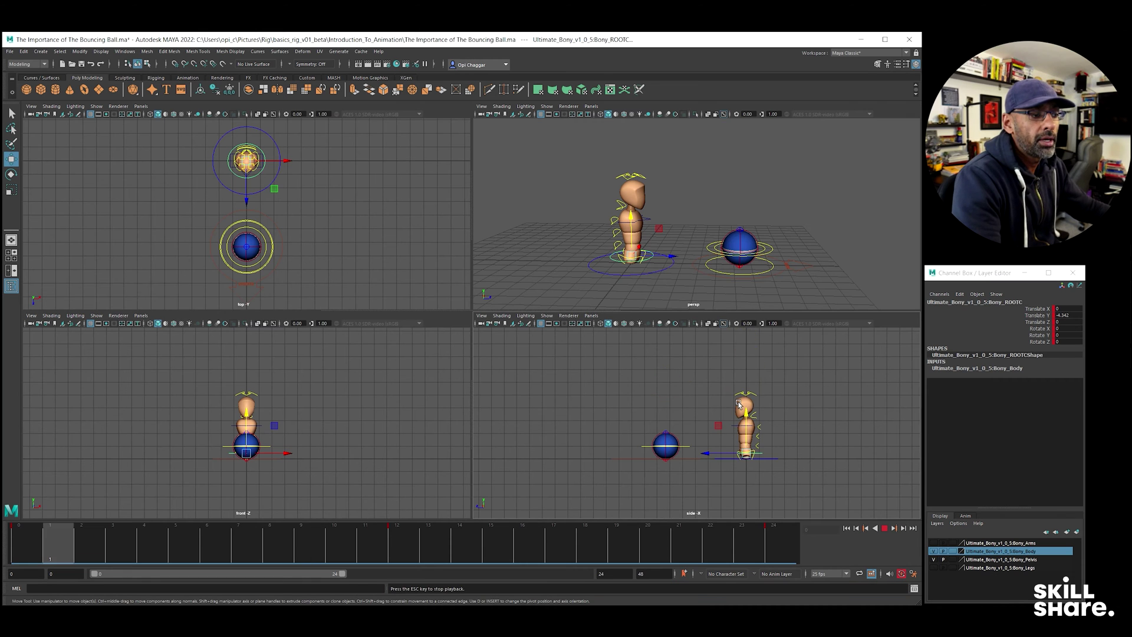
key("space")
middle_click_drag(543, 350, 545, 378, "alt")
scroll(545, 378, "up", 1)
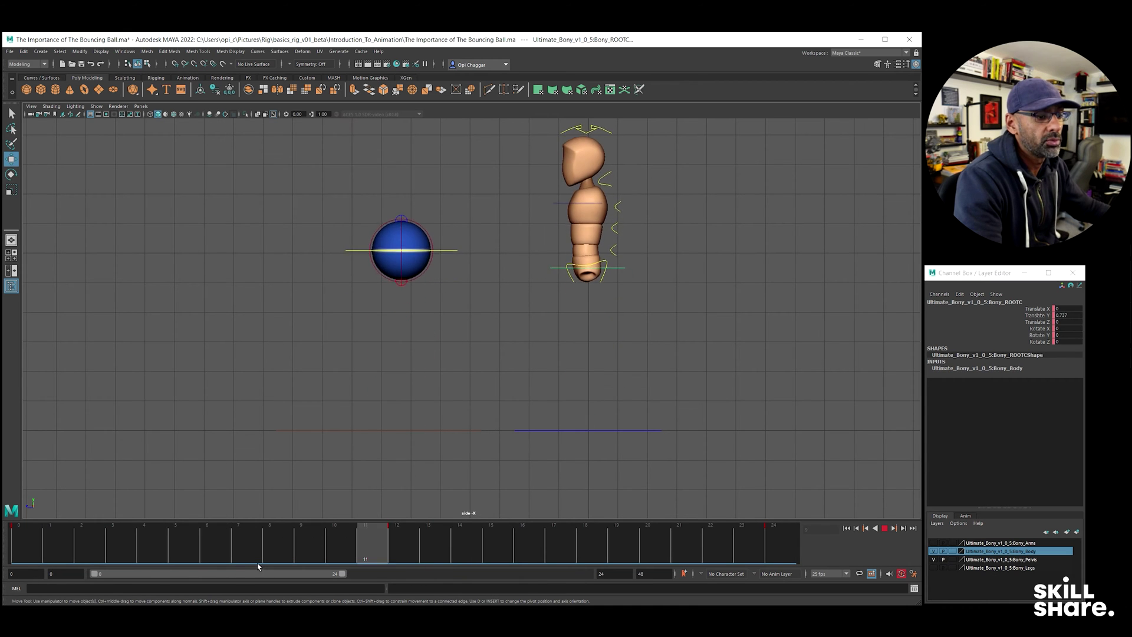
Step: Shift the character's root control forward and back along Z at frames 3, 4, 8, 15 and 19 to make the jump wobble
left_click(125, 549)
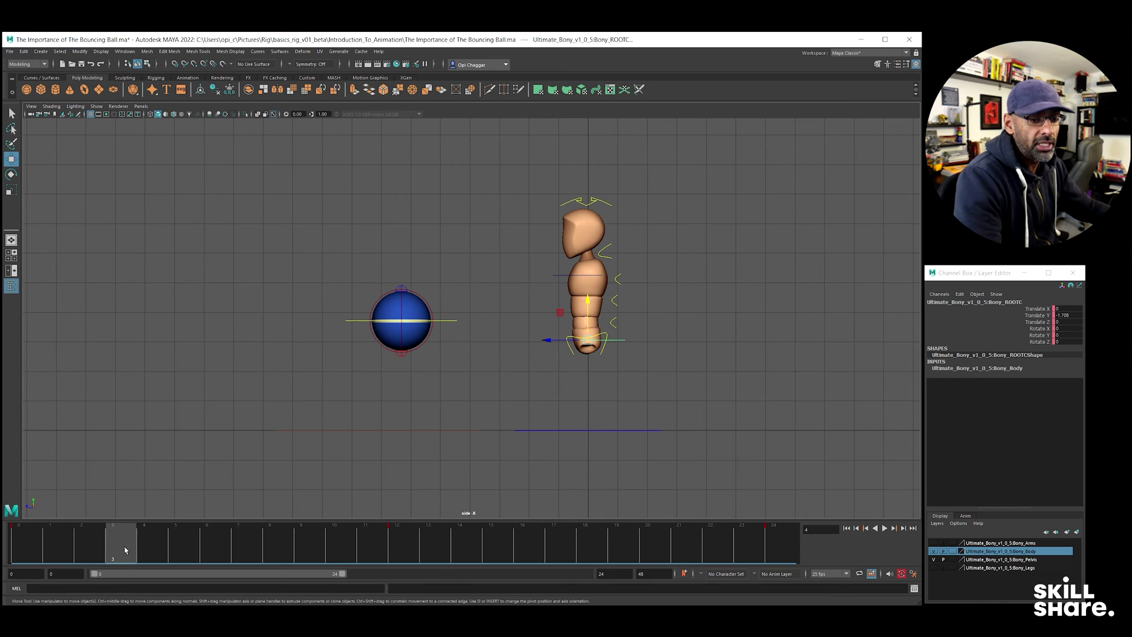
mouse_move(547, 341)
left_mouse_down()
mouse_move(532, 342)
mouse_move(553, 334)
left_mouse_up()
left_click(152, 547)
left_click_drag(252, 546, 283, 545)
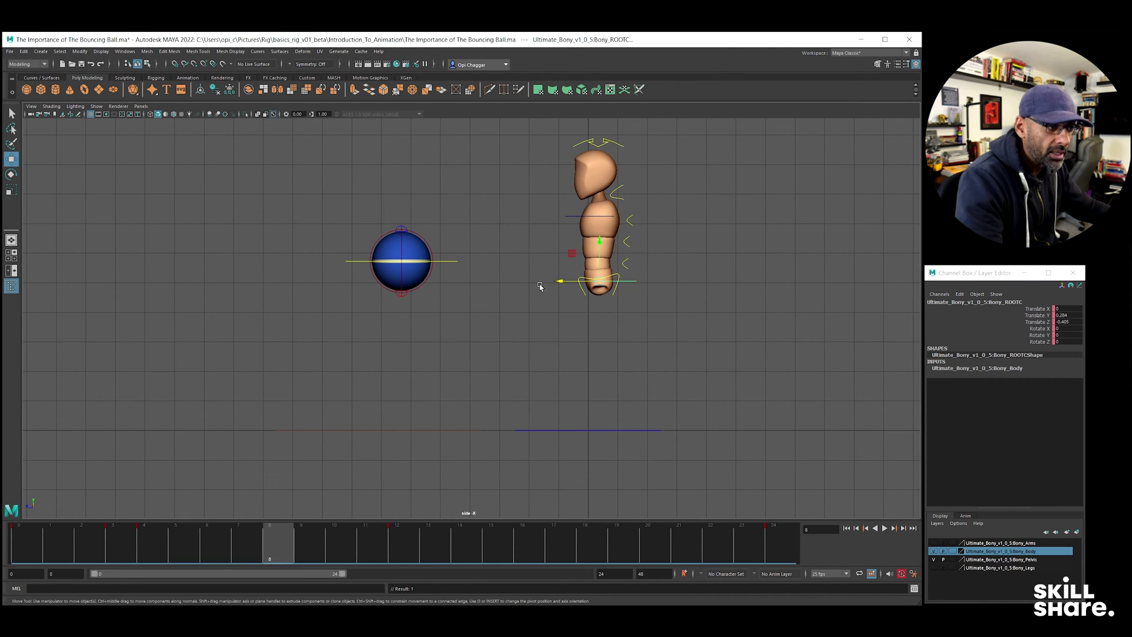
left_click_drag(602, 247, 617, 235)
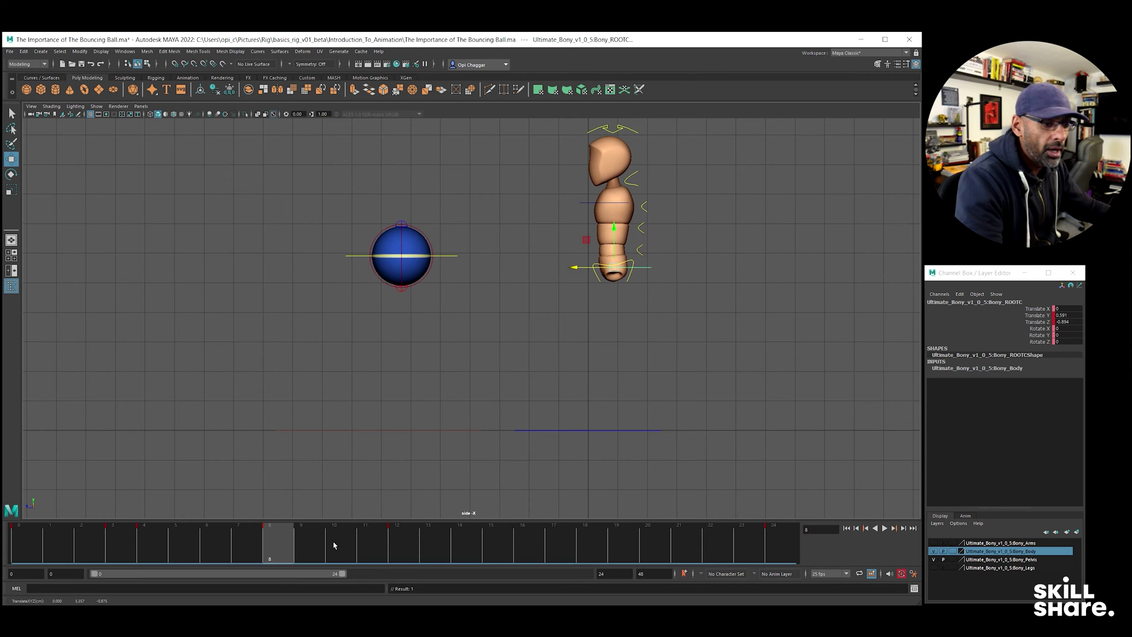
left_click(480, 550)
key("alt+period")
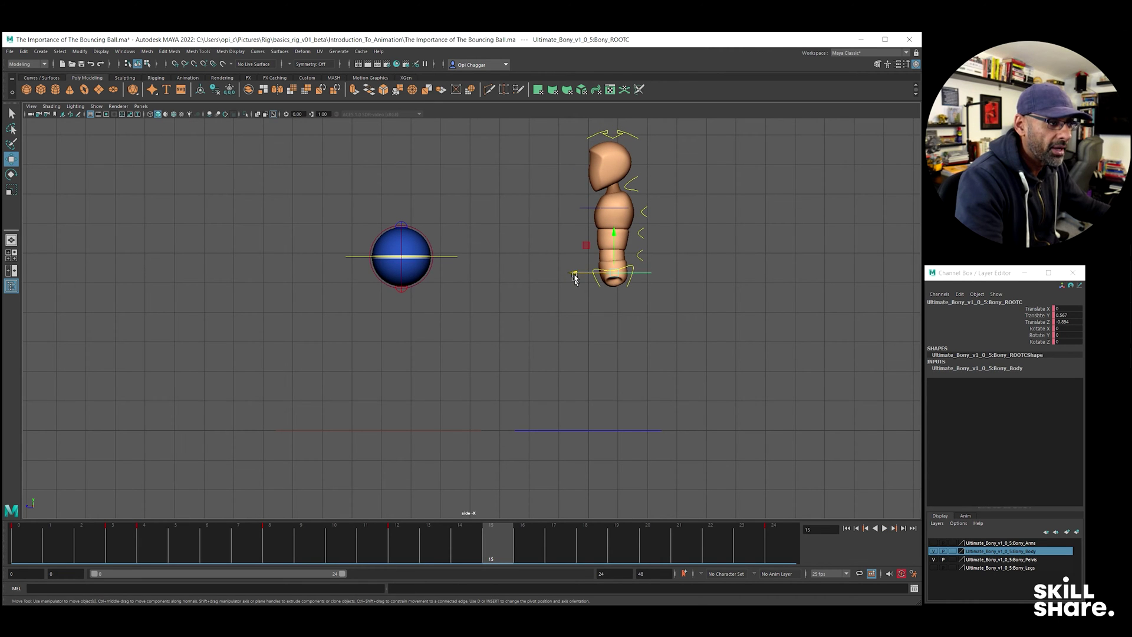
left_click_drag(575, 275, 561, 276)
left_click_drag(559, 540, 616, 538)
left_click_drag(561, 305, 572, 305)
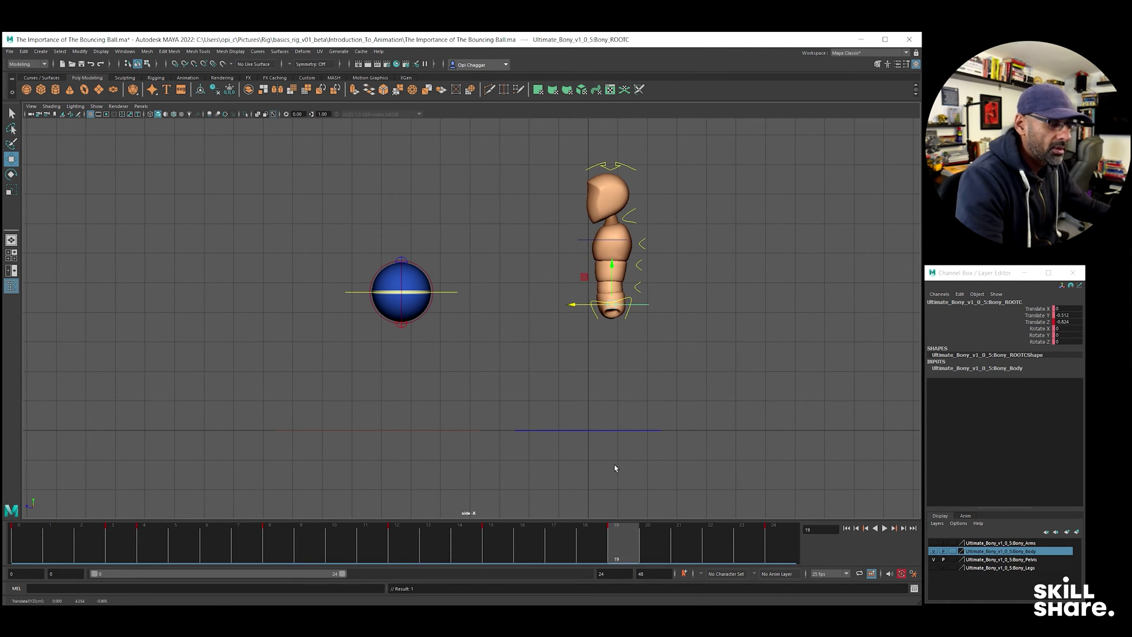
Step: Play the wobbling jump in the side view, and clear the selection
key("alt+v")
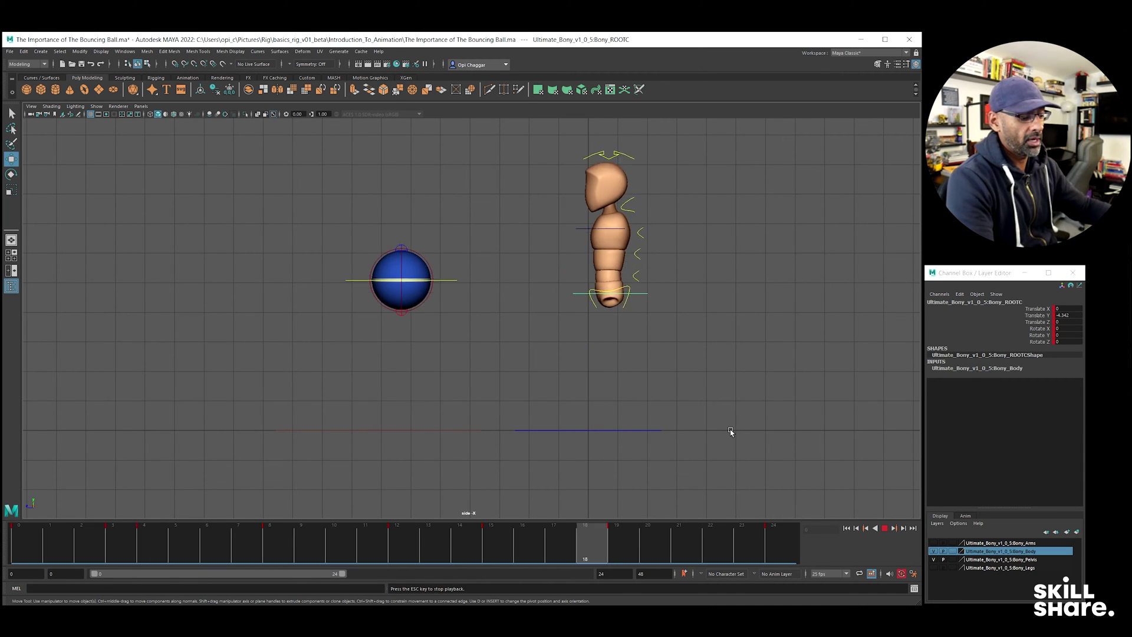
key("Escape")
left_click(568, 320)
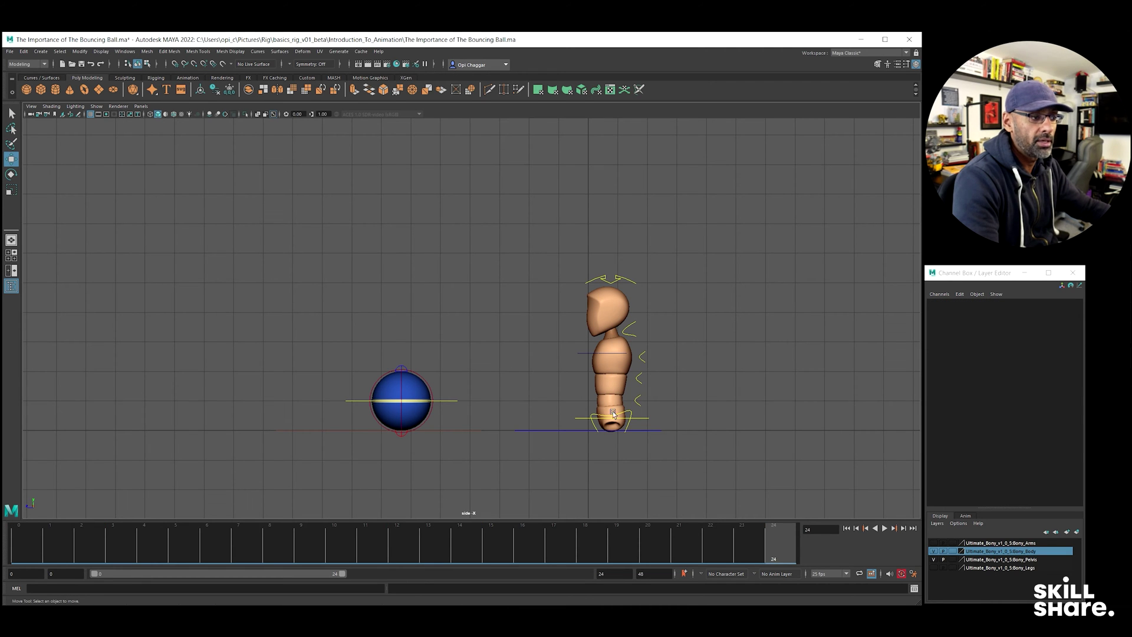
Step: Key the head control at the start of the jump and tilt the head back at frame 11
left_click(606, 275)
left_click_drag(15, 543, 372, 540)
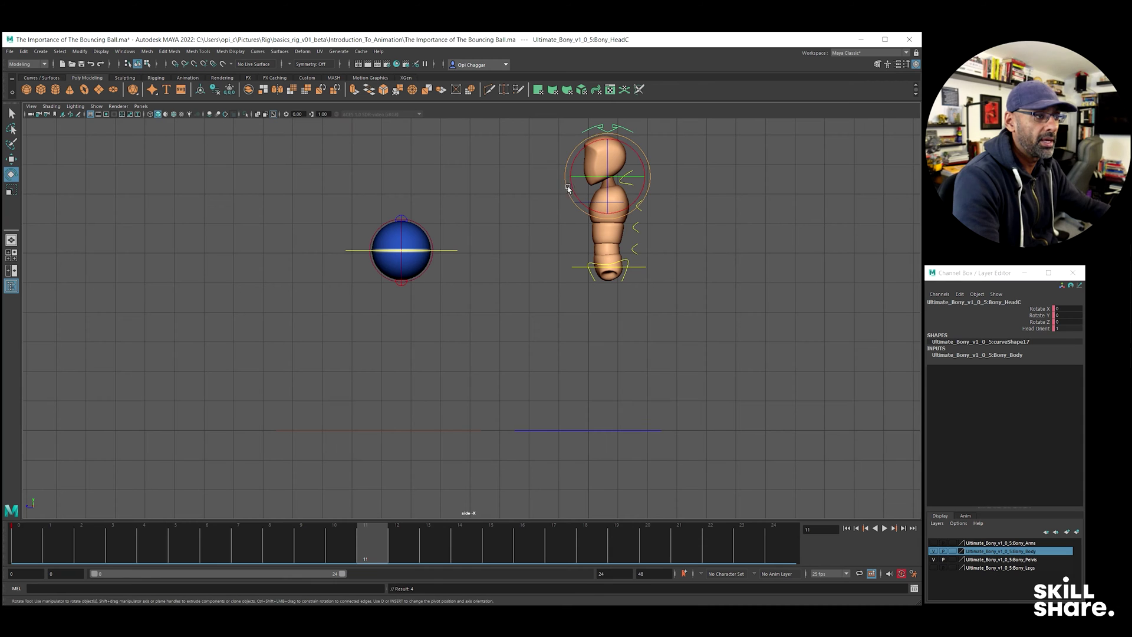
left_click_drag(89, 548, 67, 555)
Step: Play and scrub through the jump to review the head tilt
key("alt+v")
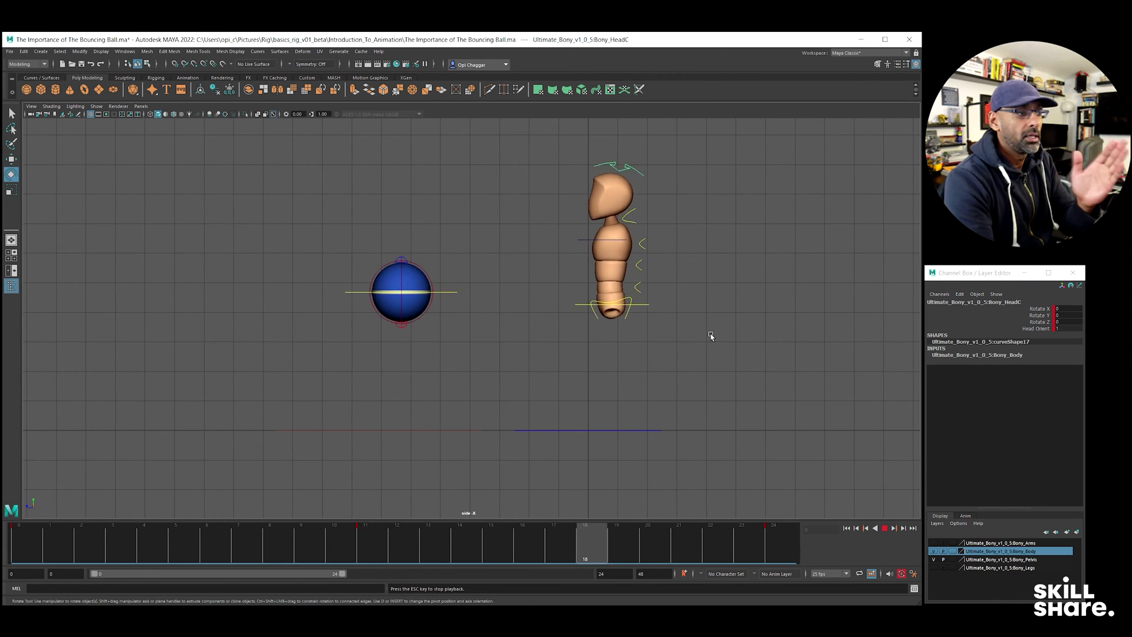
key("Escape")
left_click_drag(27, 557, 261, 560)
key("alt+v")
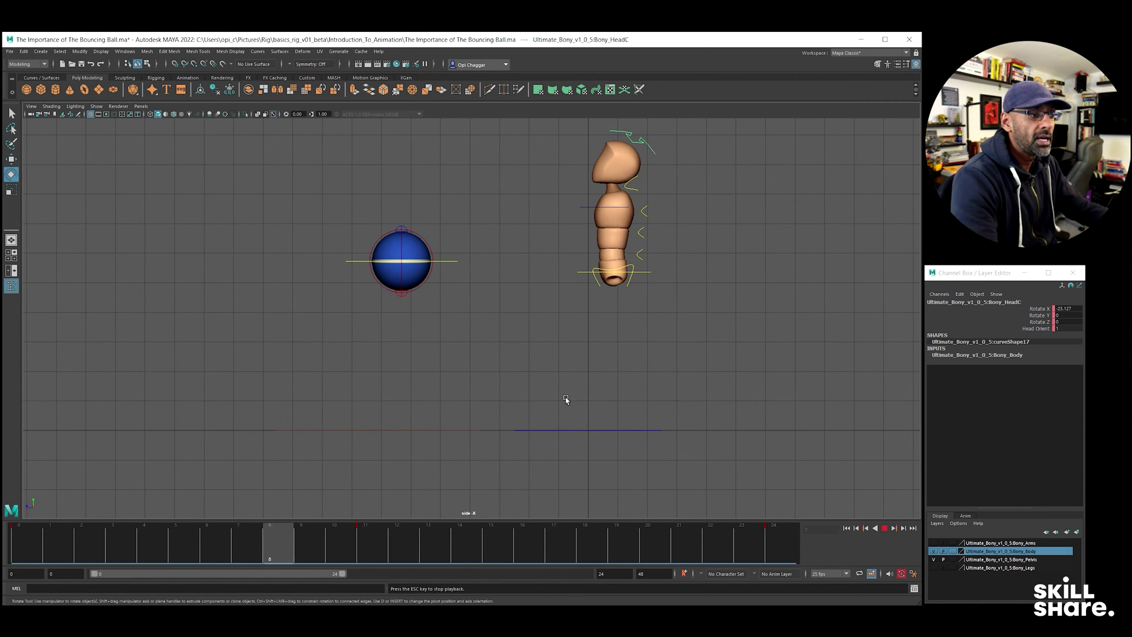
key("Escape")
Step: Delete the extra Translate Y keys between the root control's main jump keys
left_click(650, 277)
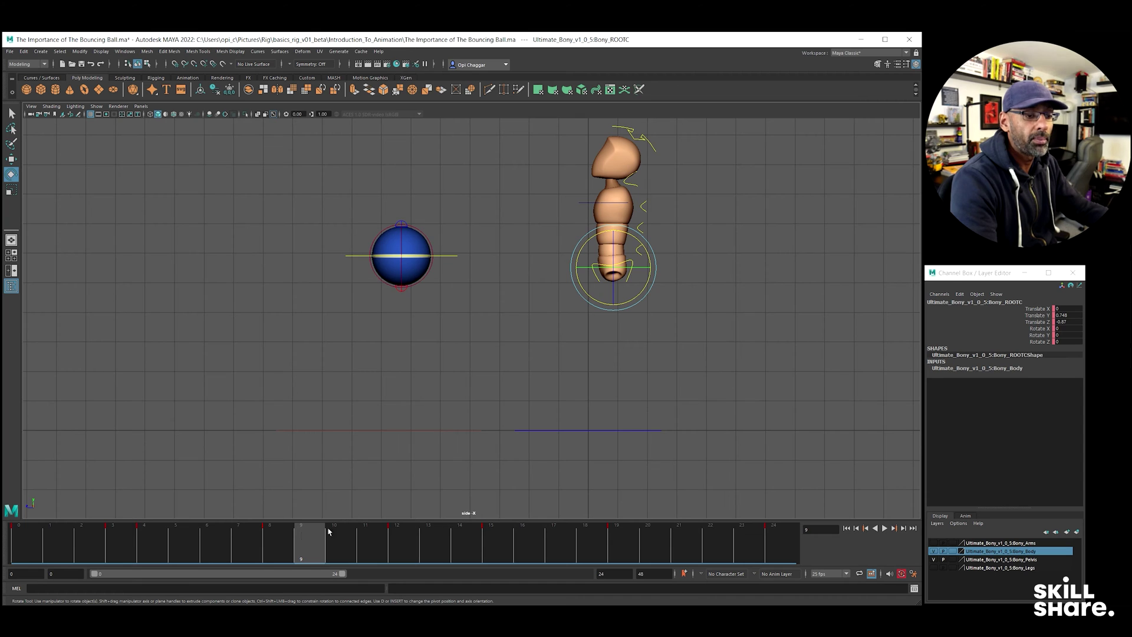
left_click_drag(328, 532, 112, 548)
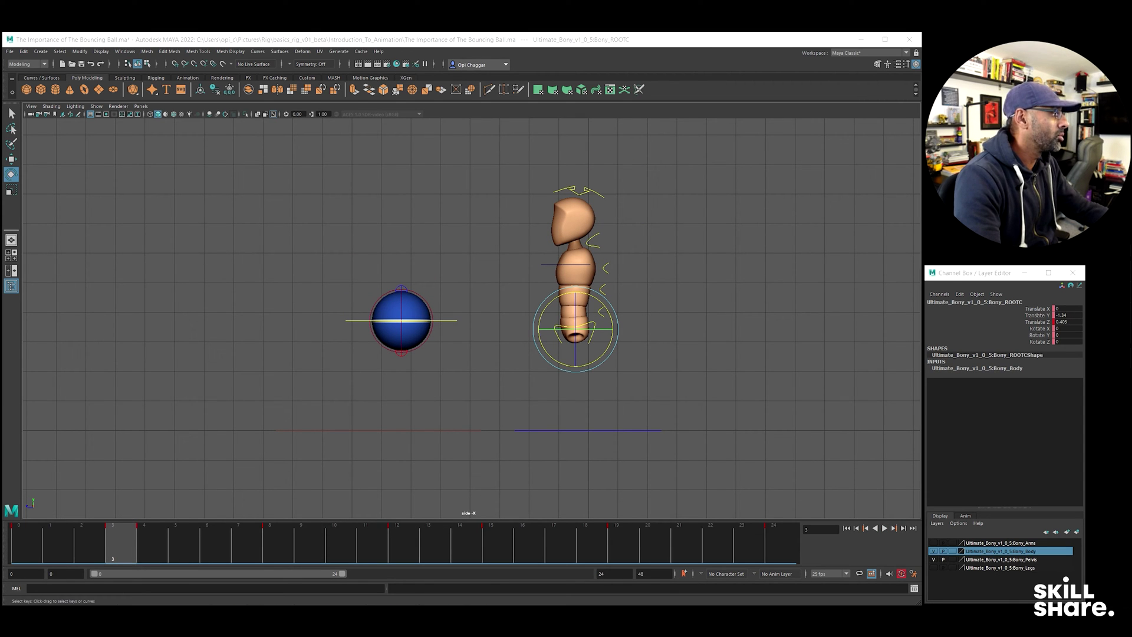
key("Delete")
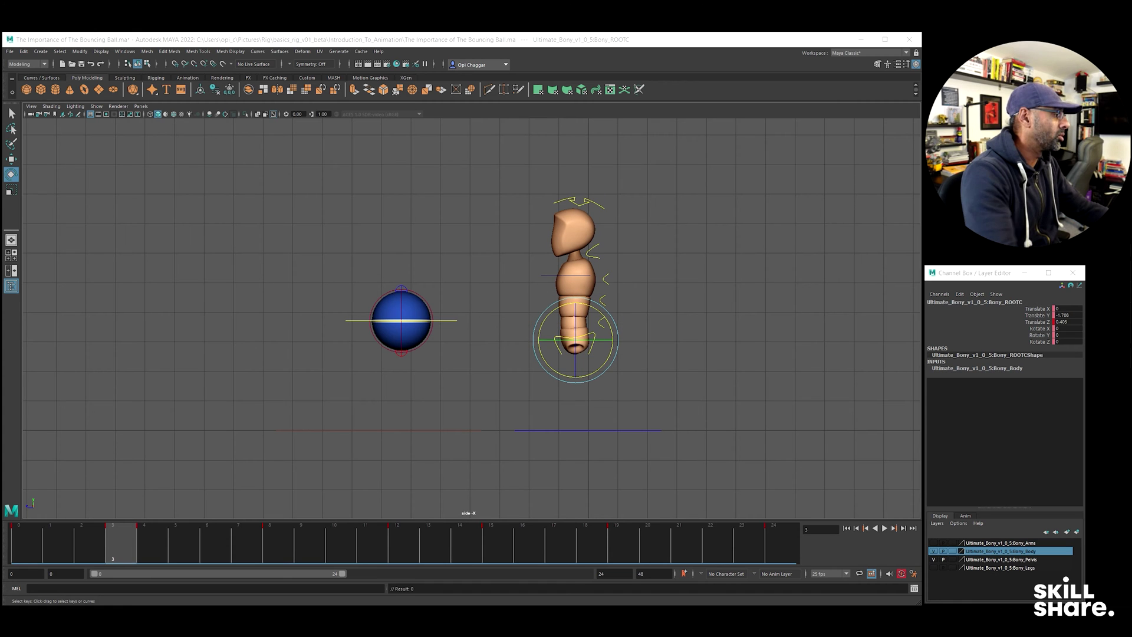
Step: Delete the root control's Translate Z keys in the Graph Editor to remove the forward and back movement
left_click_drag(1131, 154, 414, 130)
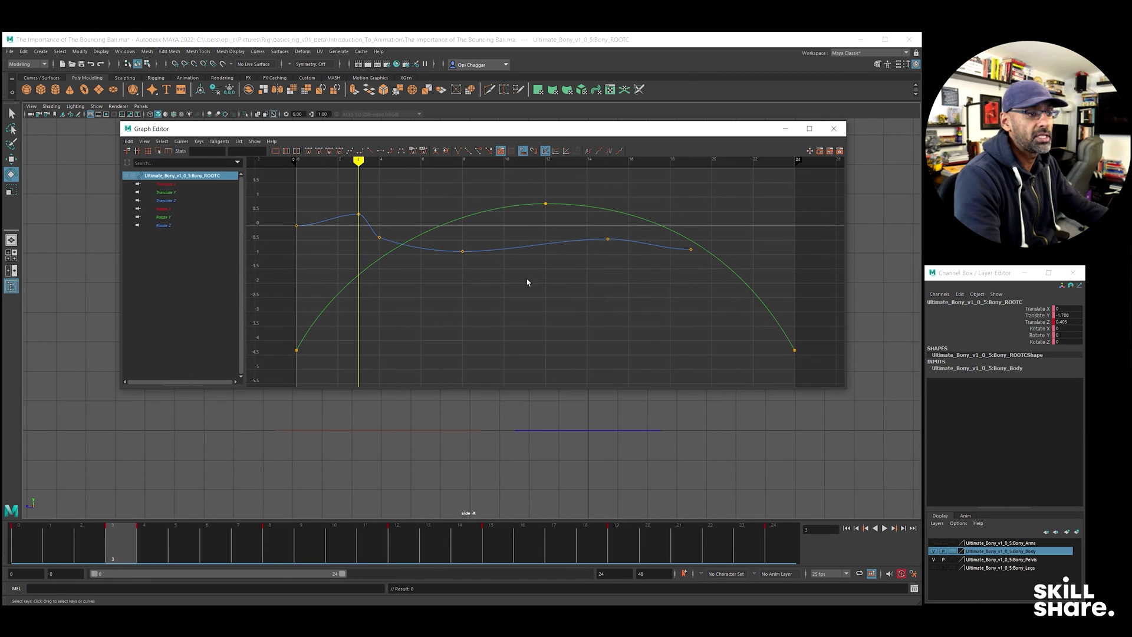
left_click(189, 200)
left_click_drag(712, 378, 719, 373)
key("Delete")
left_click_drag(481, 134, 1131, 131)
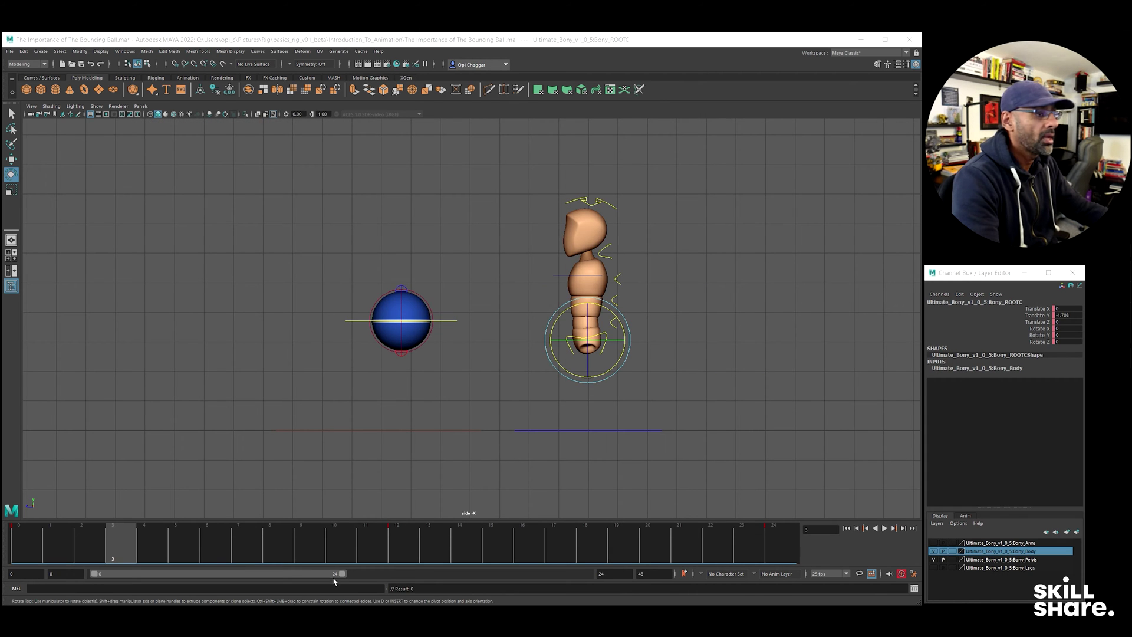
Step: Play the cleaned-up jump beside the bouncing ball from frame 0, and return to the start
left_click(19, 546)
key("alt+v")
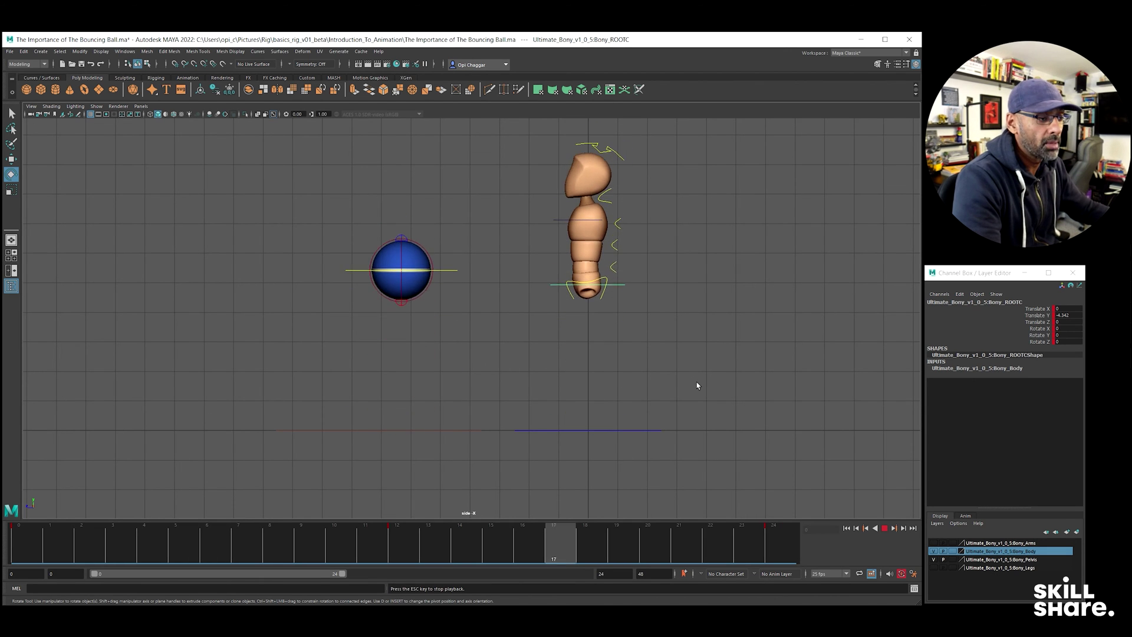
key("Escape")
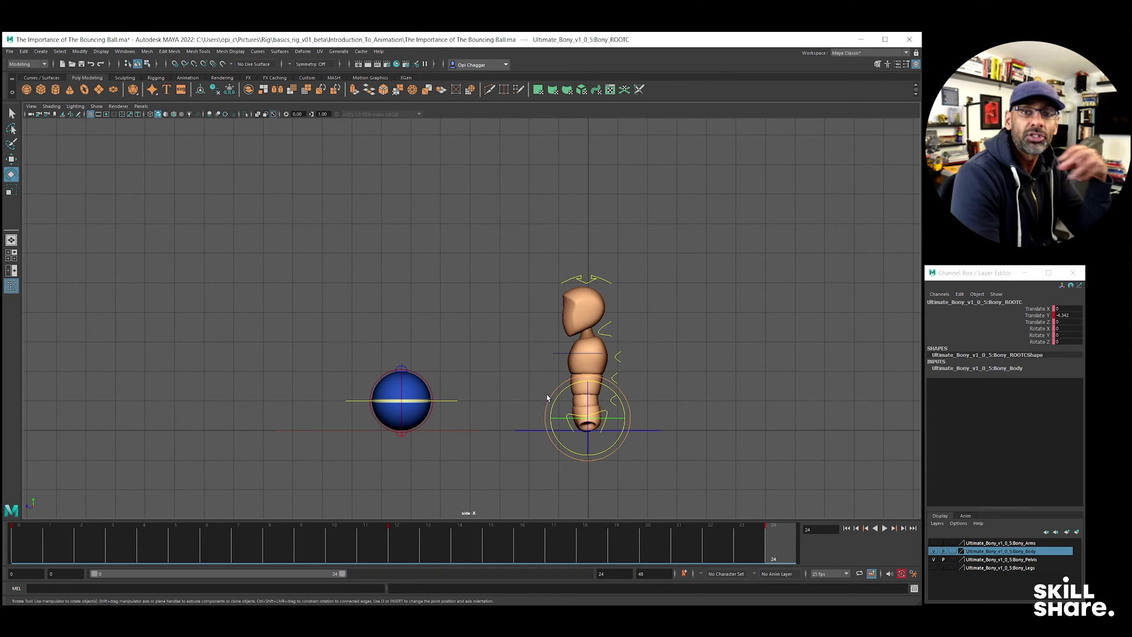
key("alt+shift+v")
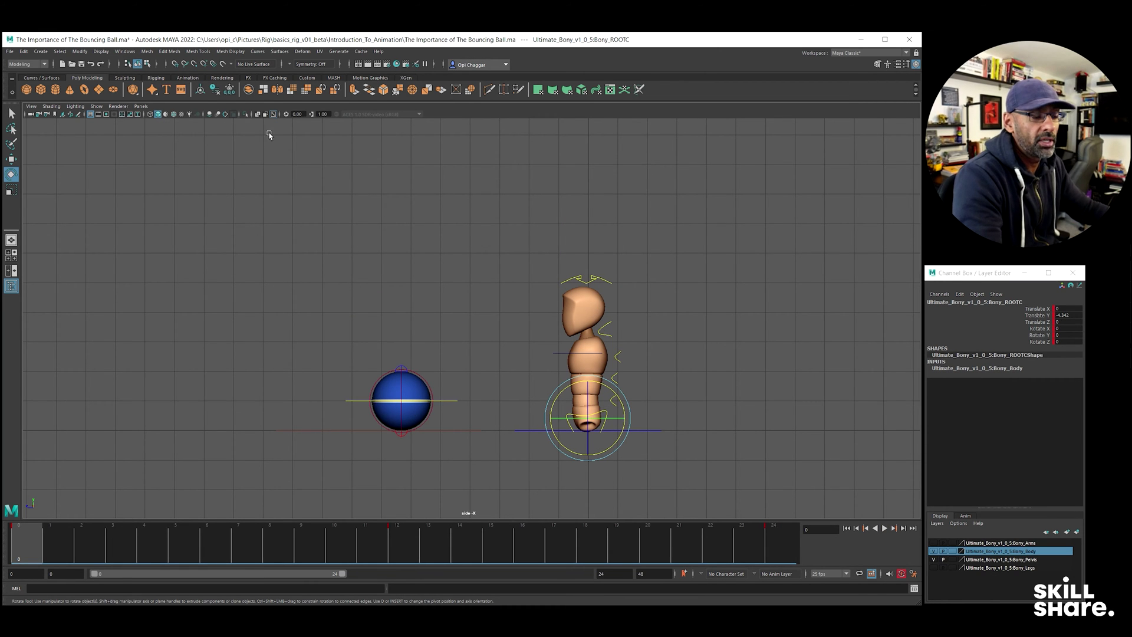
Step: Switch to the Animation menu set and create an editable motion trail for the character's root control
left_click(26, 64)
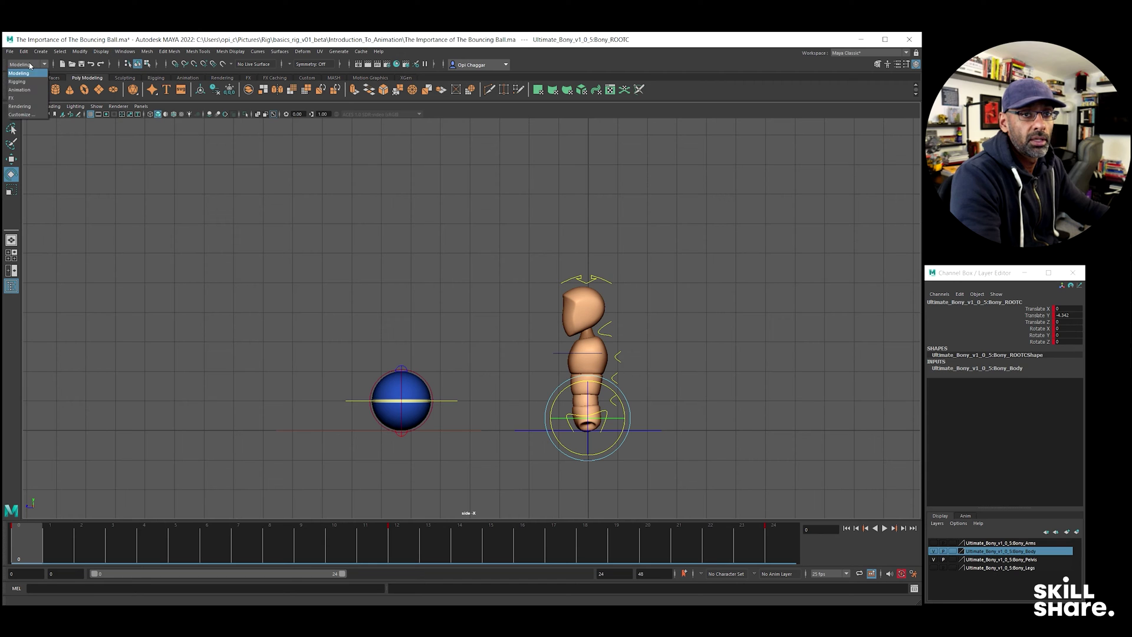
left_click(23, 90)
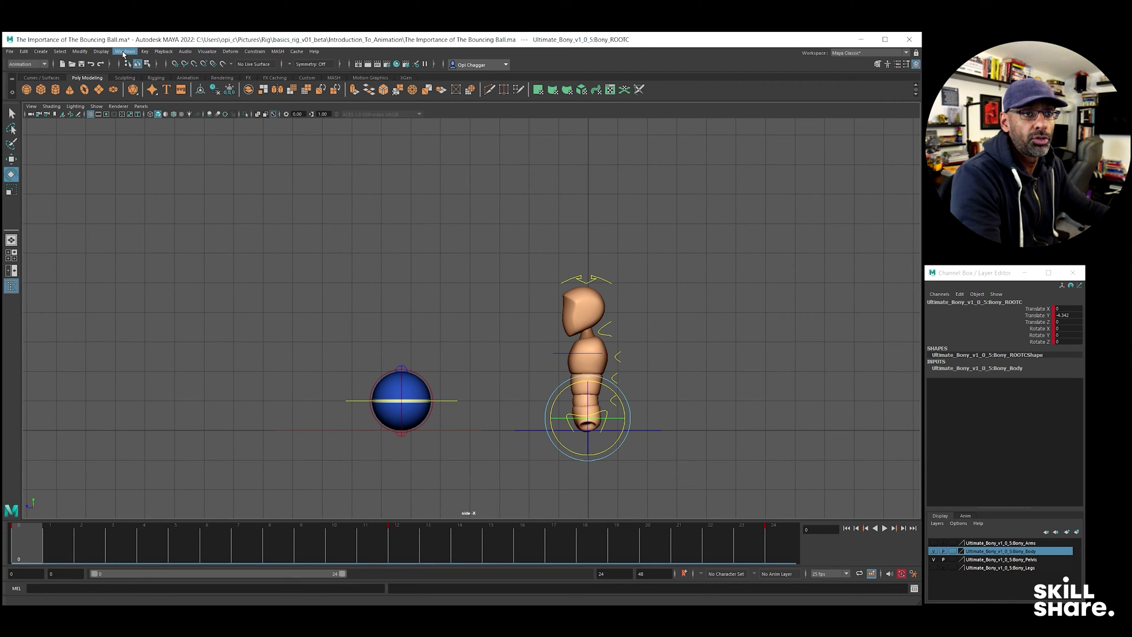
left_click(207, 52)
left_click(224, 73)
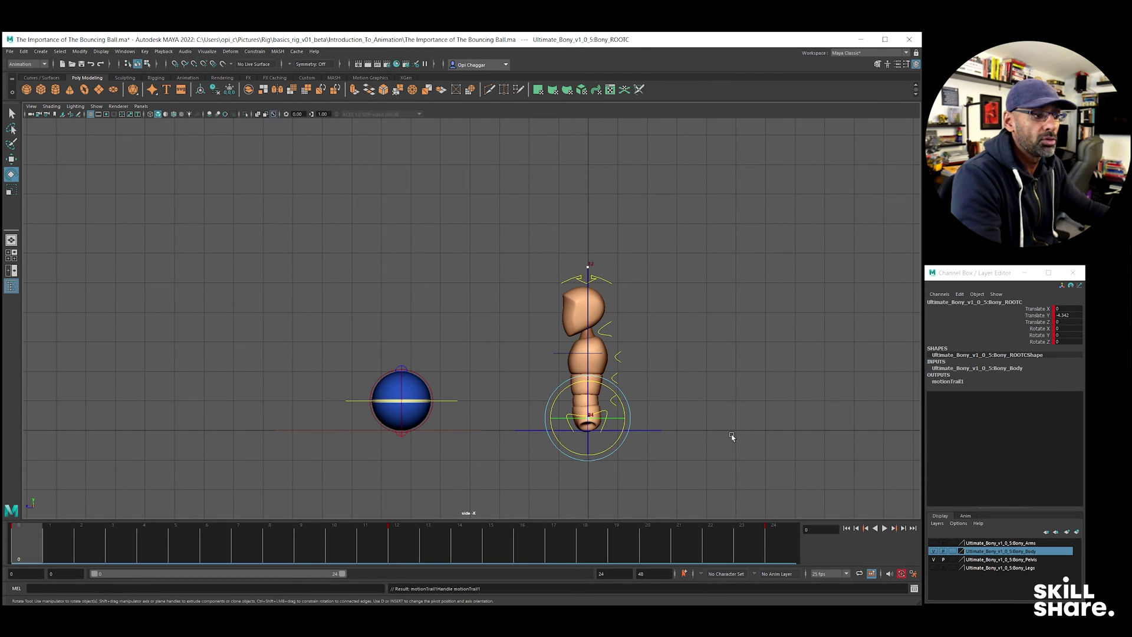
Step: Play and scrub the jump between frames 6 and 12 to examine the root control's motion trail
key("alt+v")
scroll(696, 387, "up", 4)
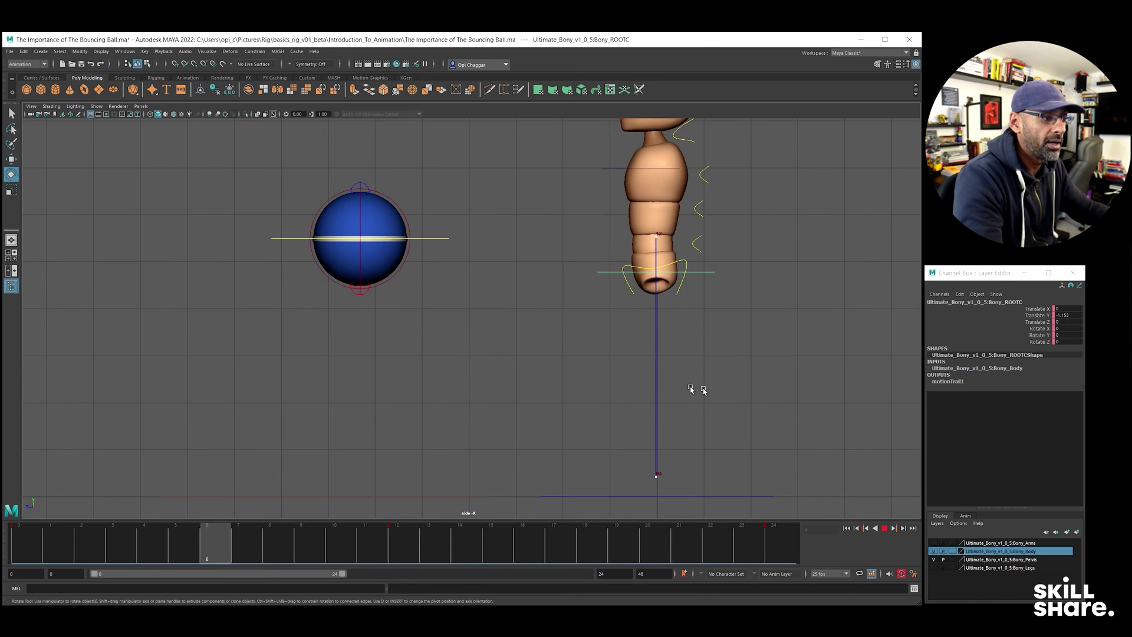
key("q")
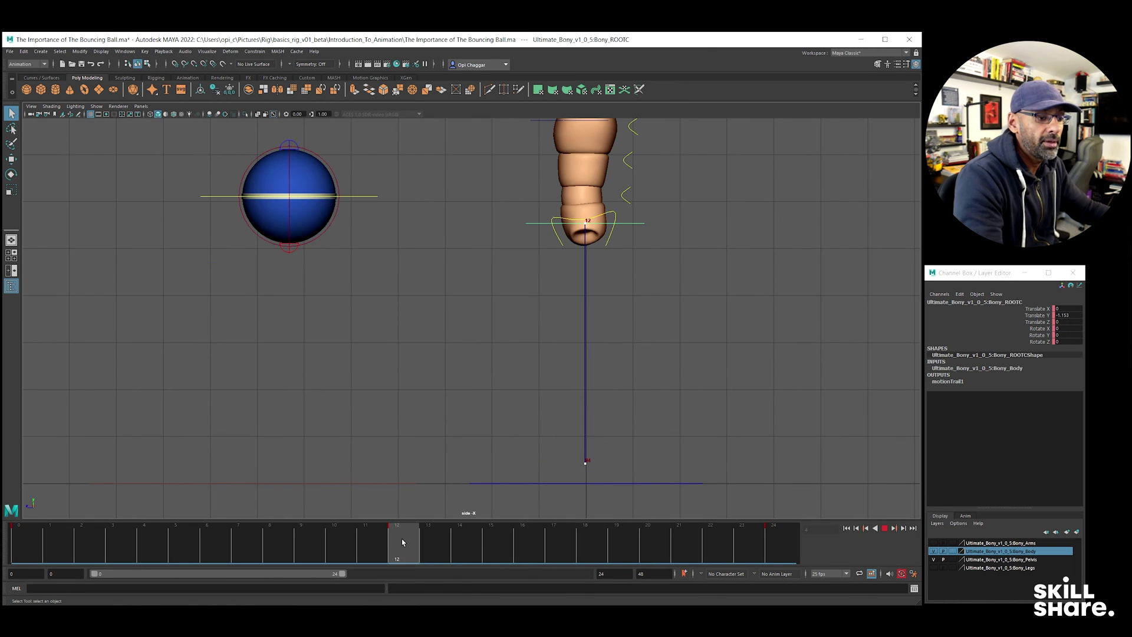
left_click(383, 535)
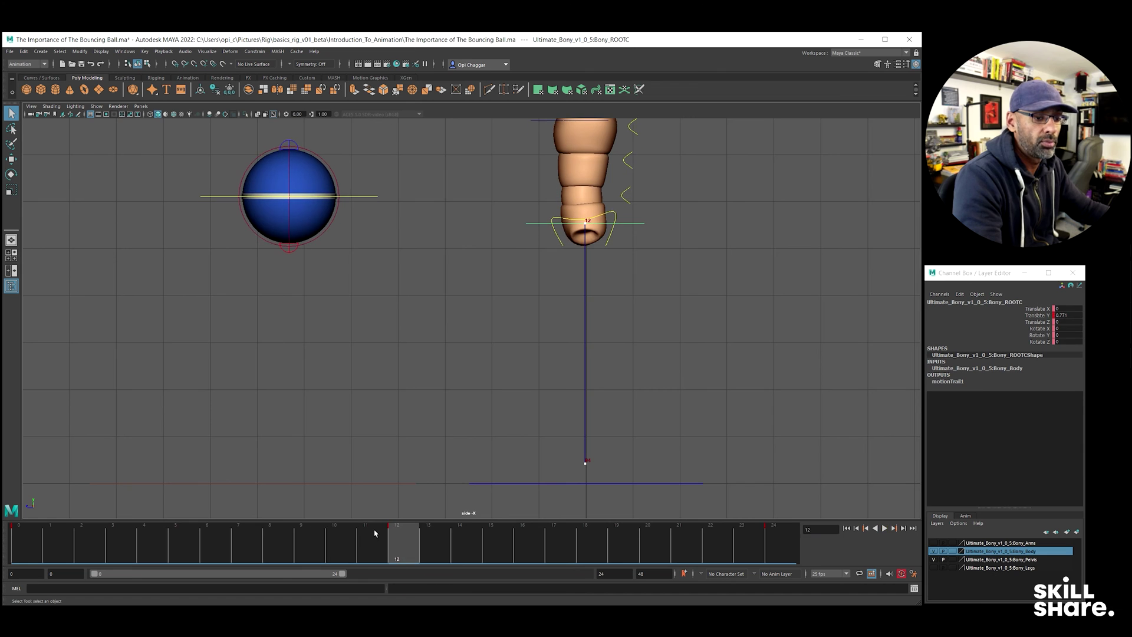
left_click_drag(158, 551, 206, 550)
right_click_drag(722, 319, 655, 330, "alt")
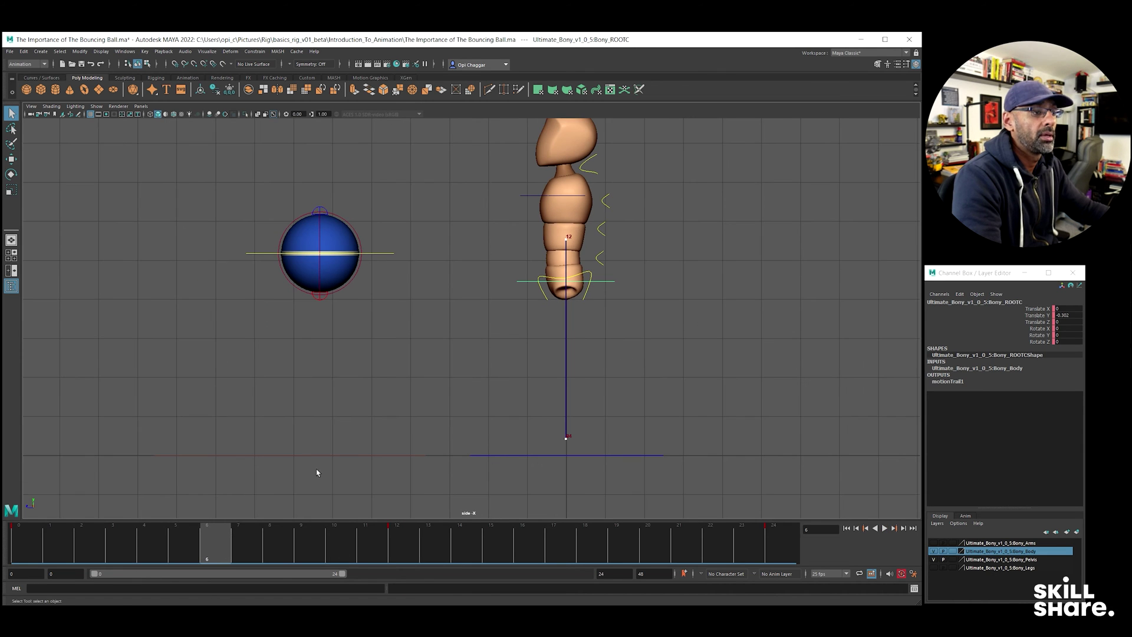
Step: Bend the root's motion trail into an arc by setting Translate Z to 0.243 at frame 4 and about -0.1 at frame 18
left_click_drag(168, 537, 155, 539)
key("w")
left_click_drag(511, 315, 508, 329)
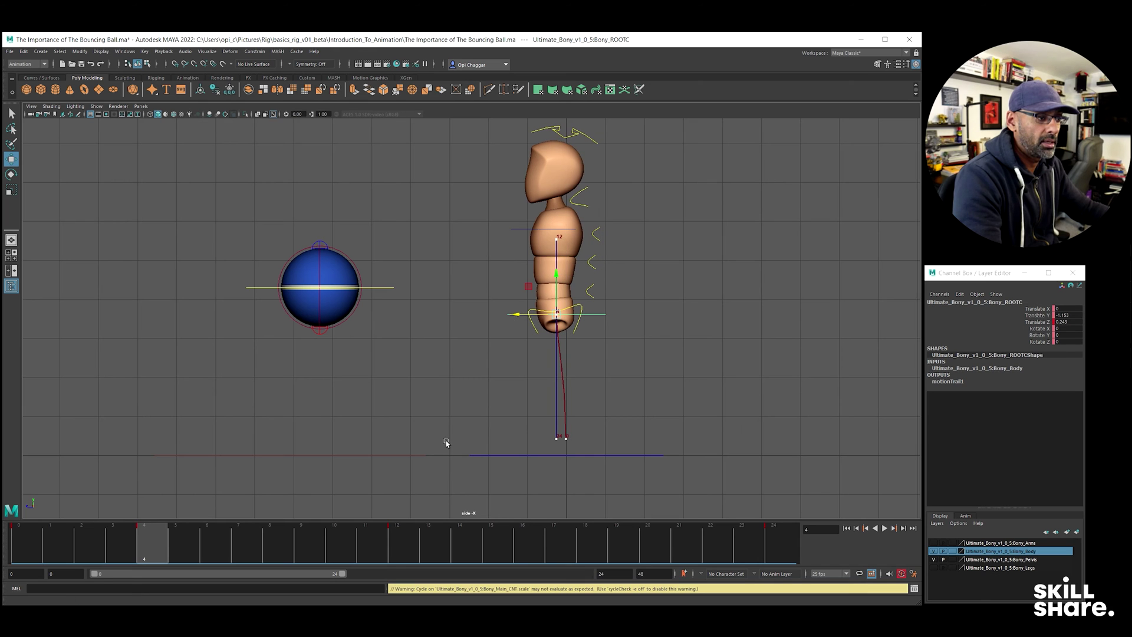
left_click_drag(238, 543, 396, 541)
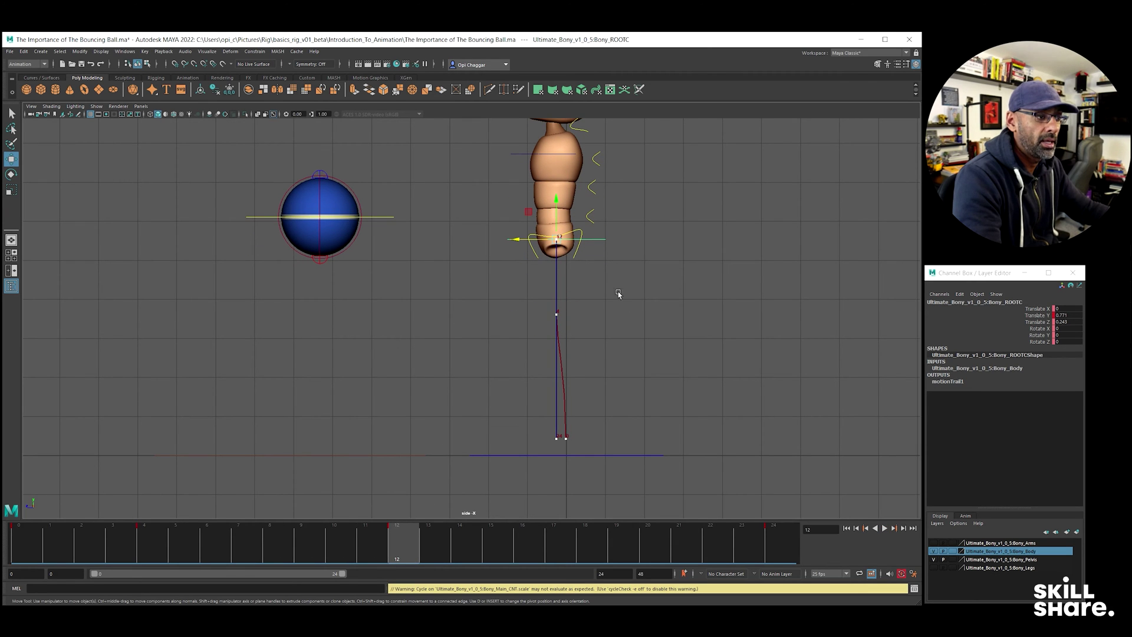
left_click_drag(494, 535, 585, 541)
left_click_drag(514, 277, 532, 278)
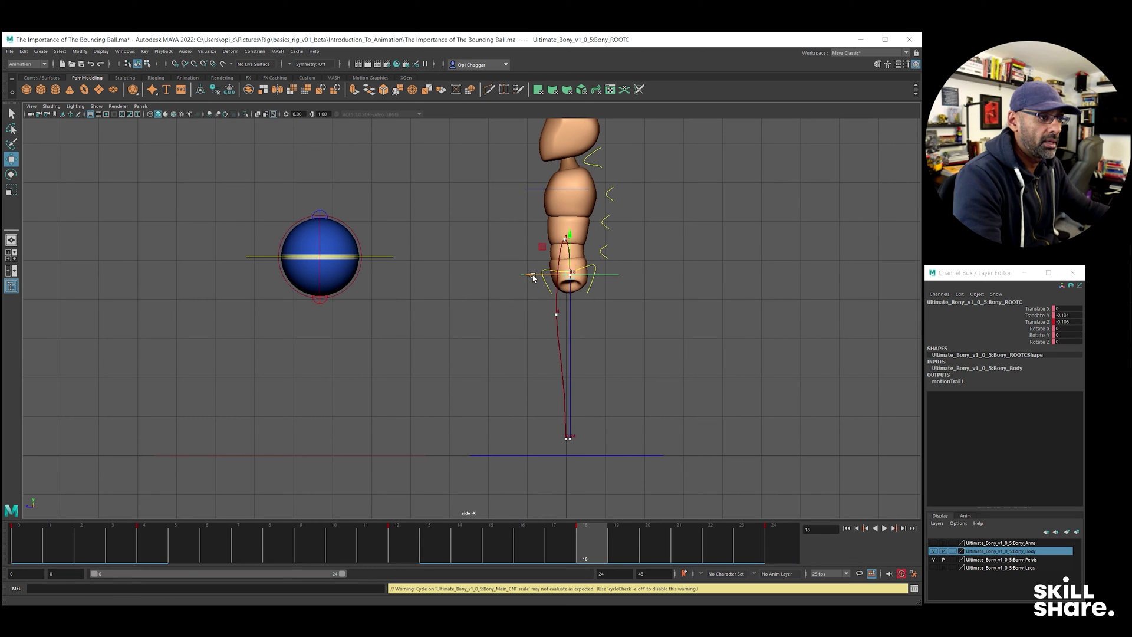
left_click_drag(585, 541, 139, 544)
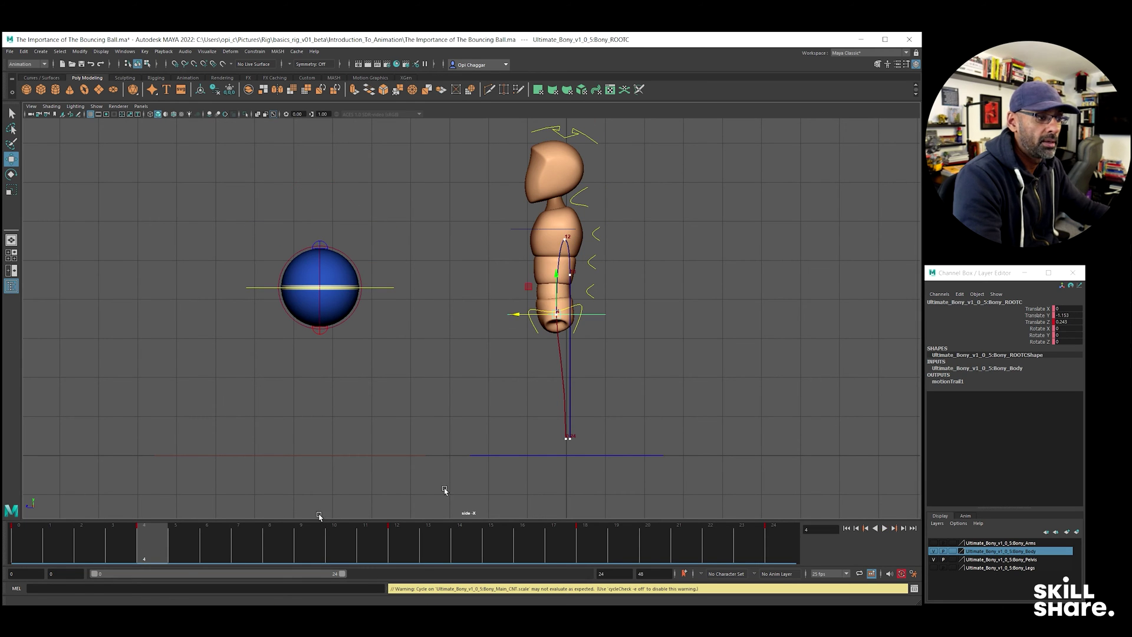
Step: At frame 0, shift the root control forward to a Translate Z of 0.19
left_click(25, 548)
key("alt+v")
left_click_drag(529, 438, 523, 438)
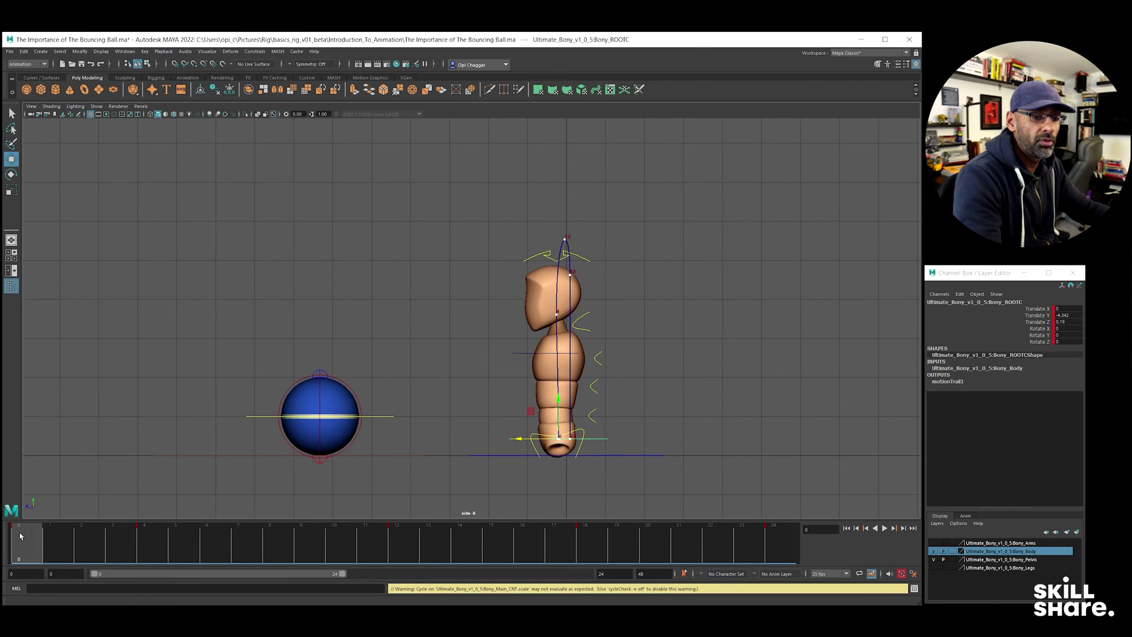
Step: Play the arced jump beside the bouncing ball with the controls deselected, and return to frame 0
key("alt+v")
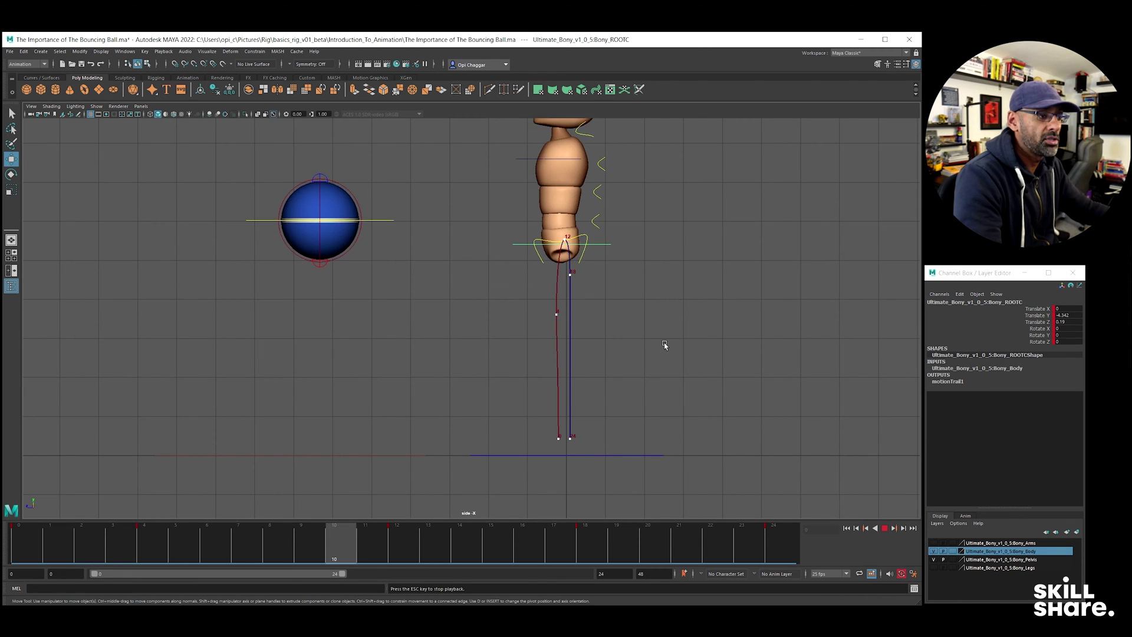
left_click(696, 354)
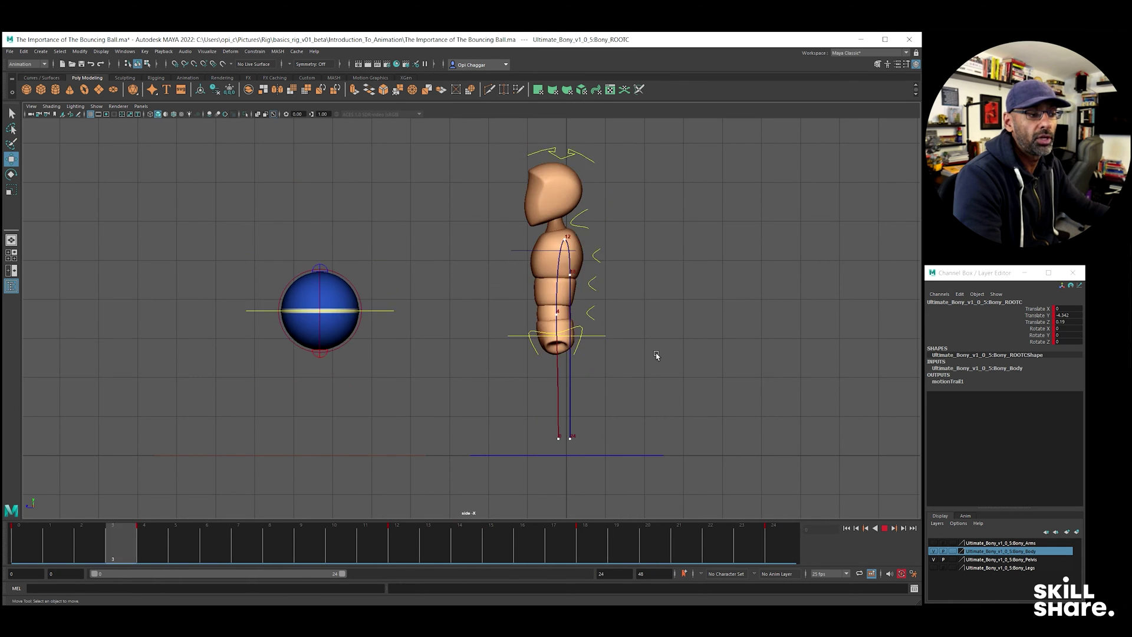
key("alt+v")
key("alt+v")
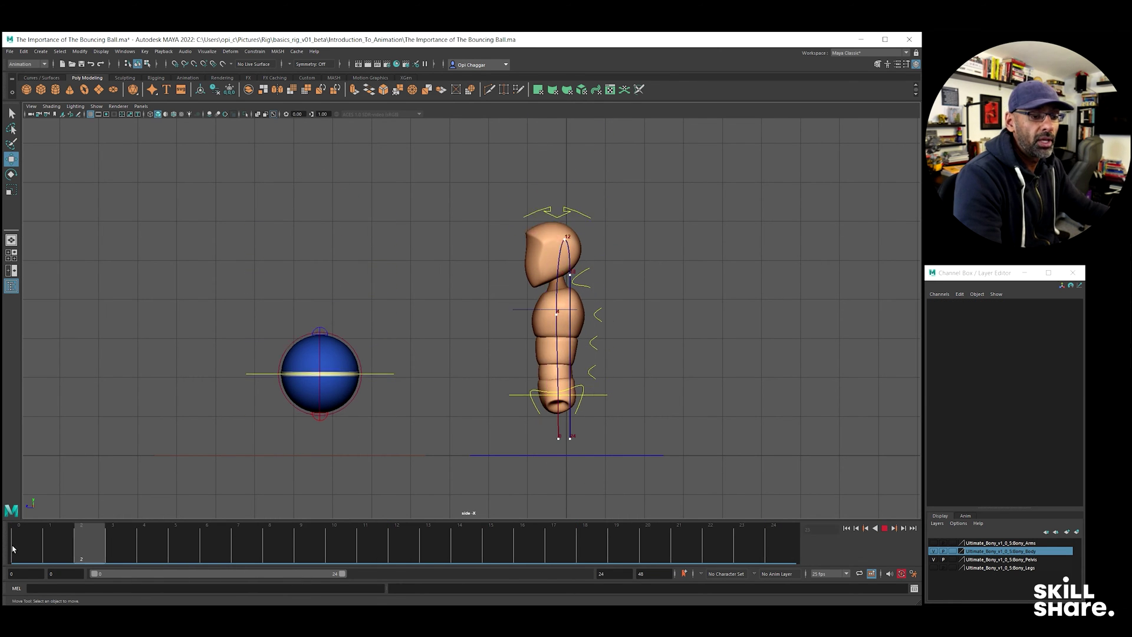
key("alt+v")
key("alt+shift+v")
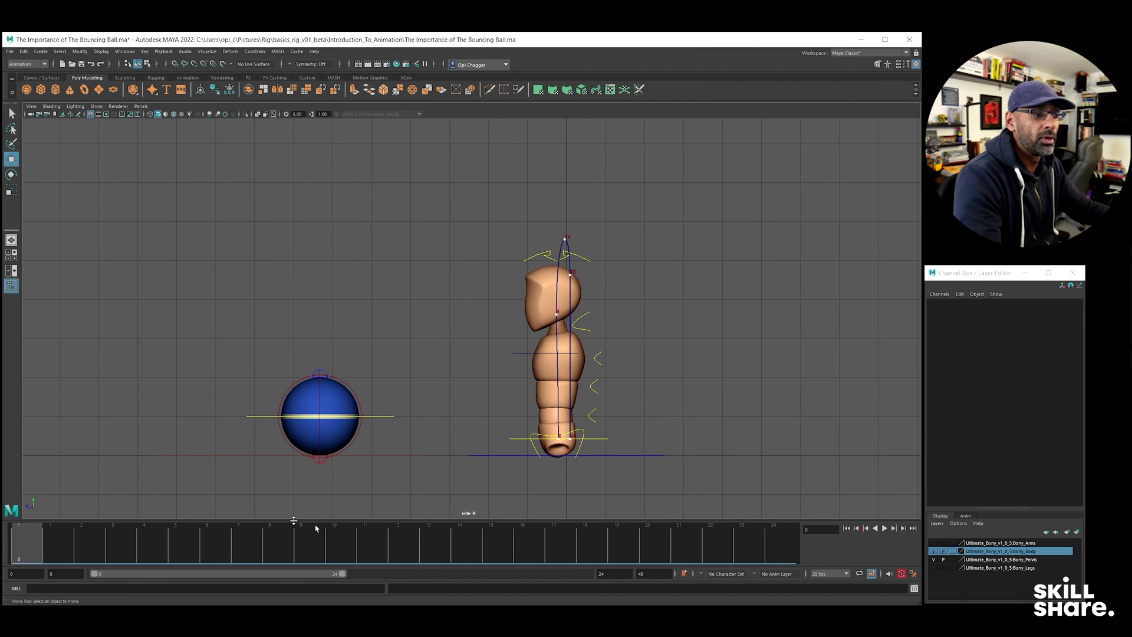
left_click(1015, 233)
Step: Remove the root control's Translate Z keys in the Graph Editor to straighten the motion trail, and play the jump
left_click(599, 438)
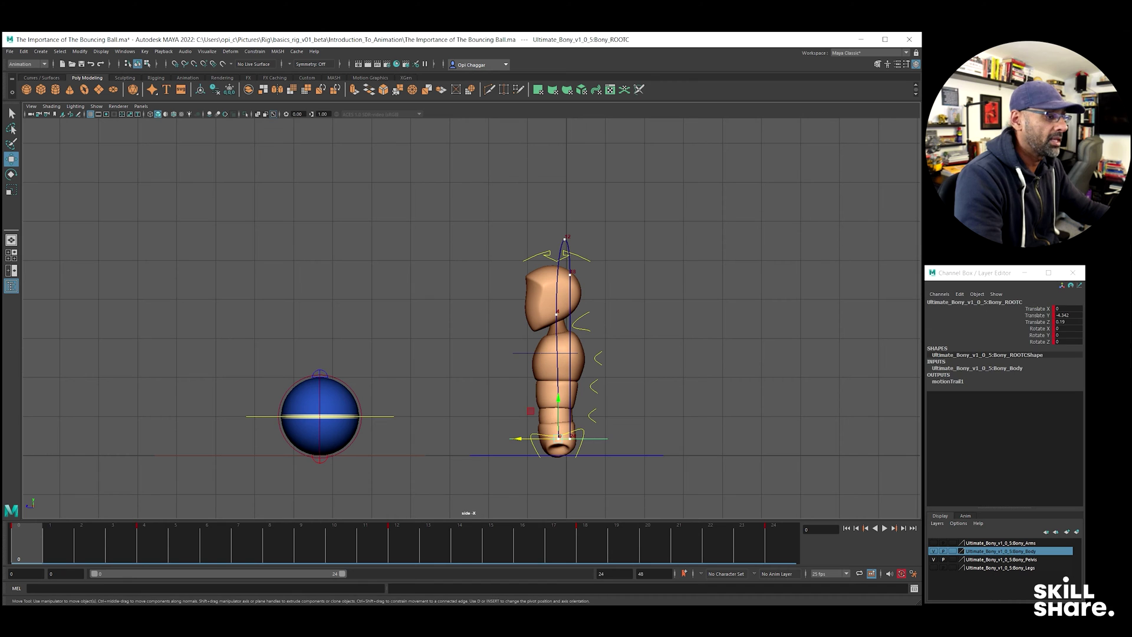
key("alt+Tab")
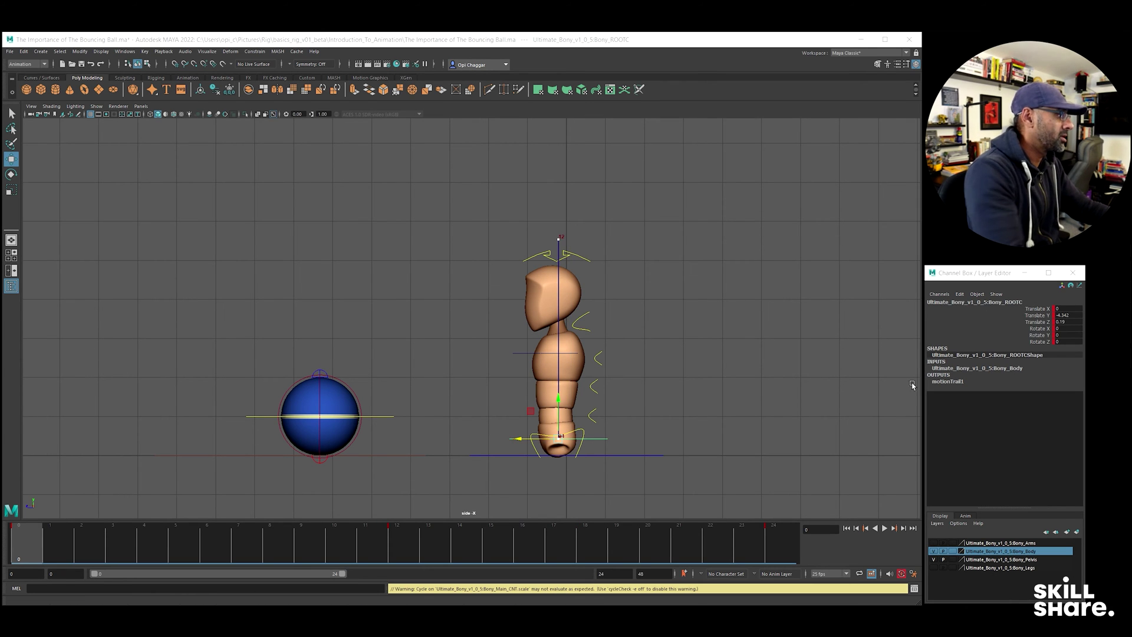
key("alt+v")
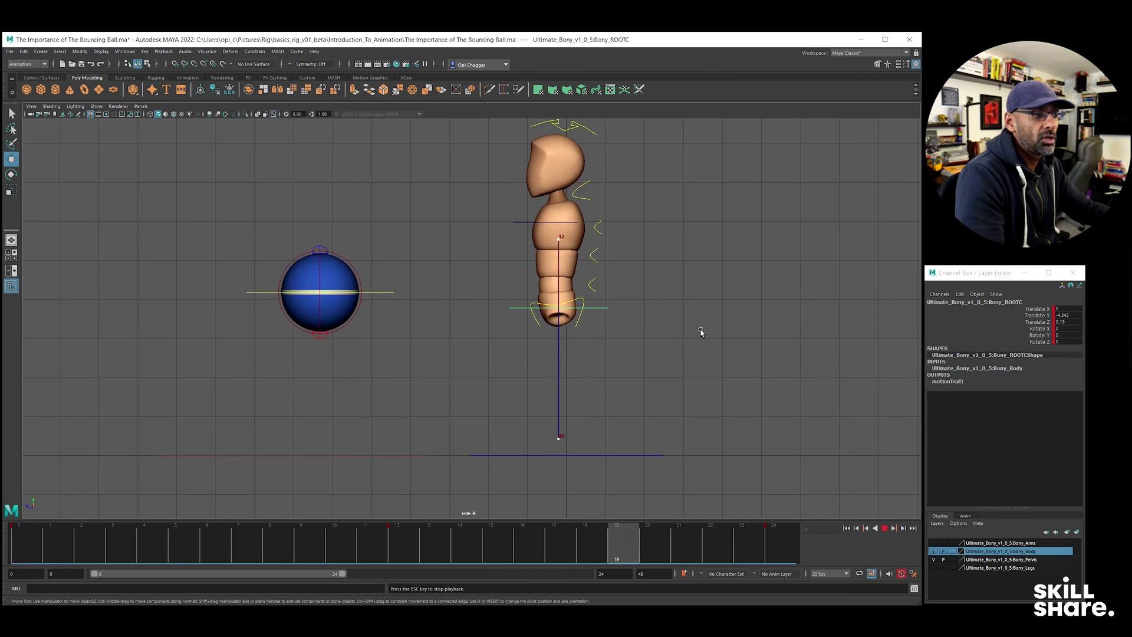
key("alt+v")
key("alt+v")
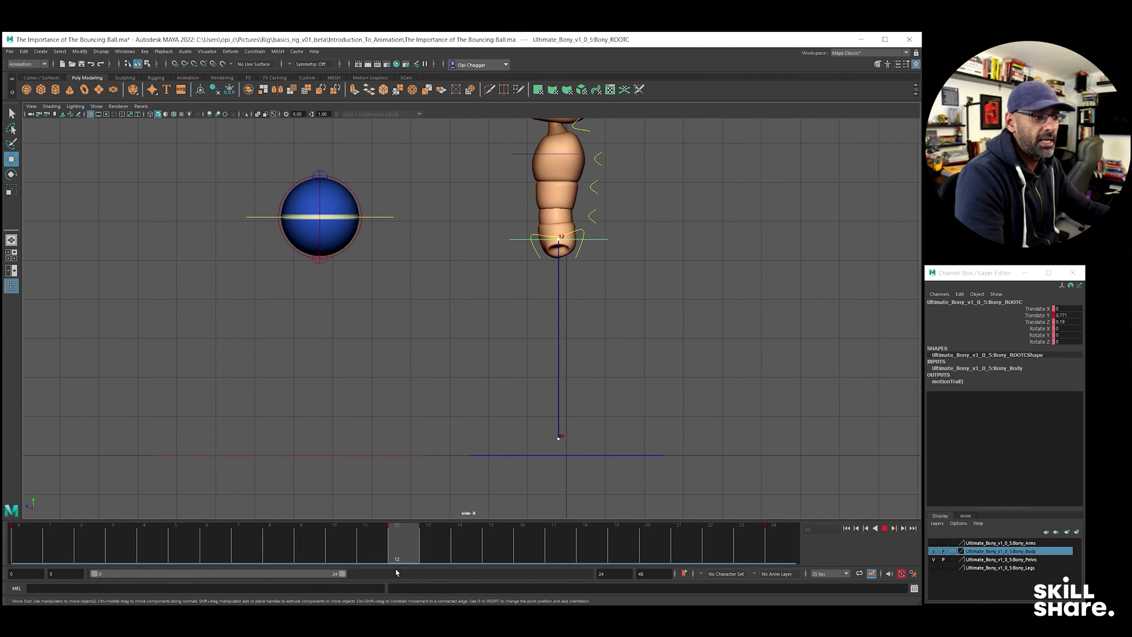
Step: Mute all translate and rotate channels of the ball's control so the ball stays still during playback
left_click(382, 216)
key("alt+v")
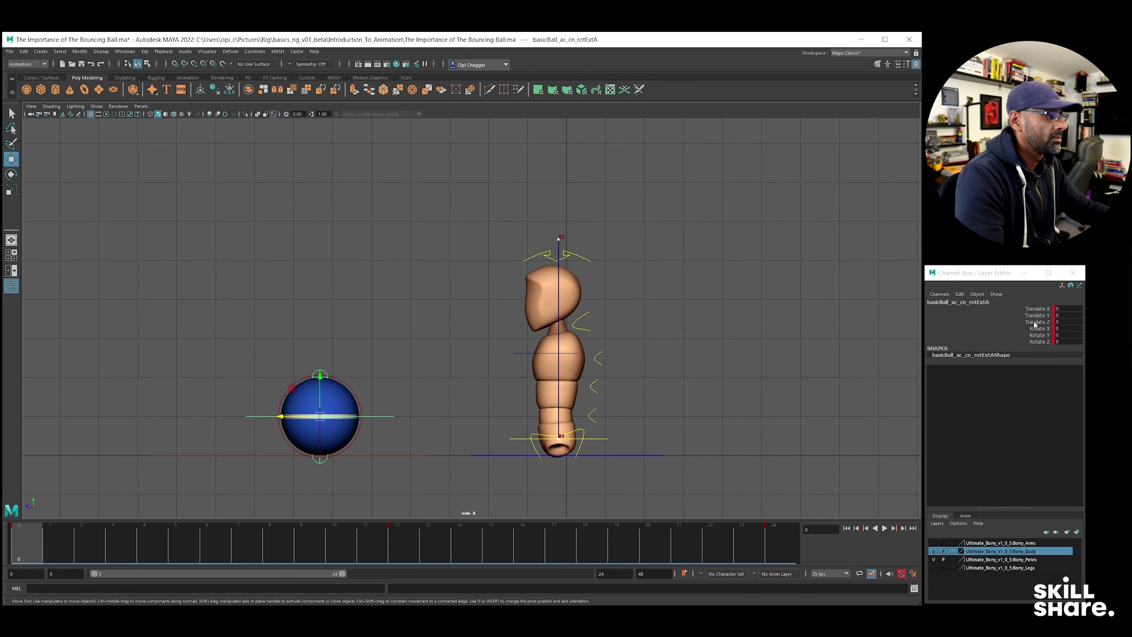
left_click_drag(1032, 310, 1039, 343)
right_click(1039, 345)
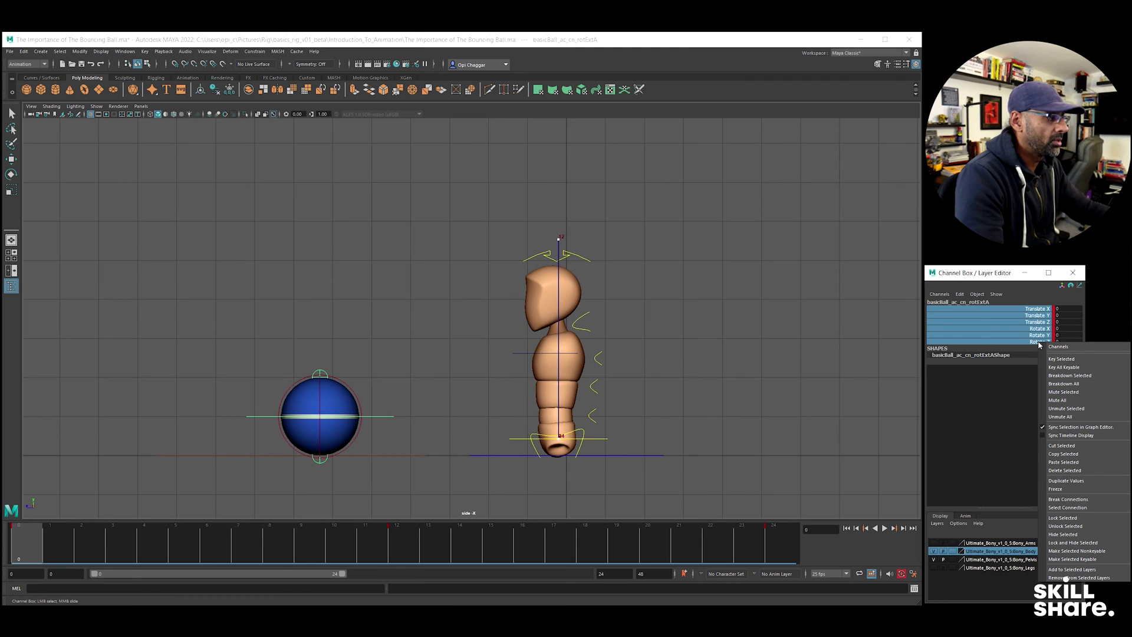
left_click(1065, 392)
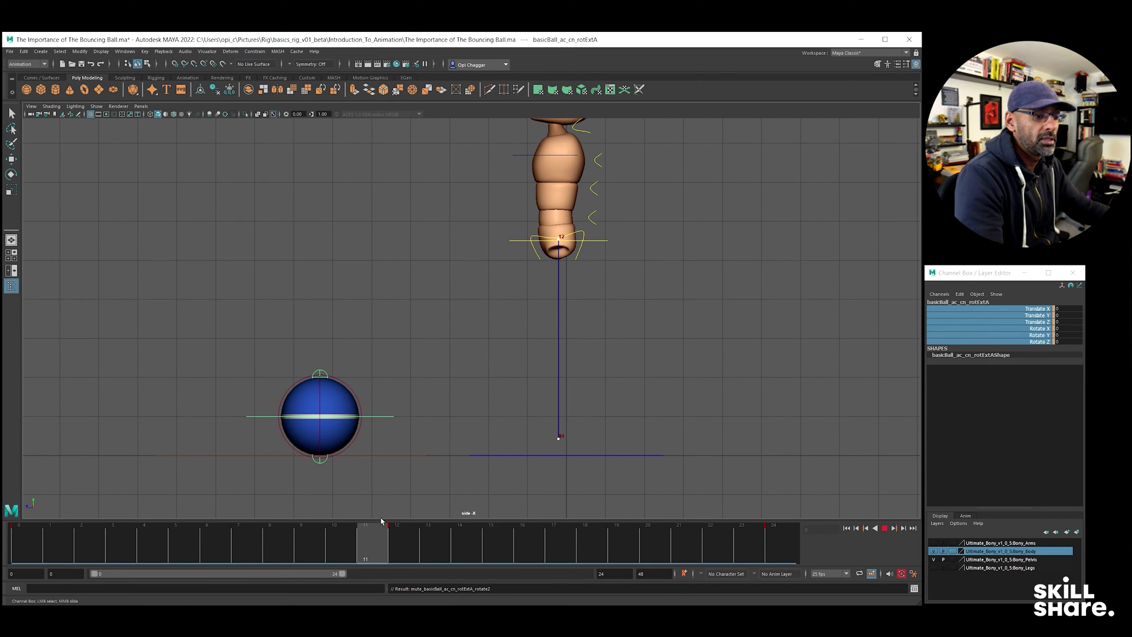
key("Escape")
Step: Delete the root control's motion trail from the scene
middle_click_drag(586, 240, 599, 276, "alt")
left_click_drag(538, 417, 595, 444)
key("w")
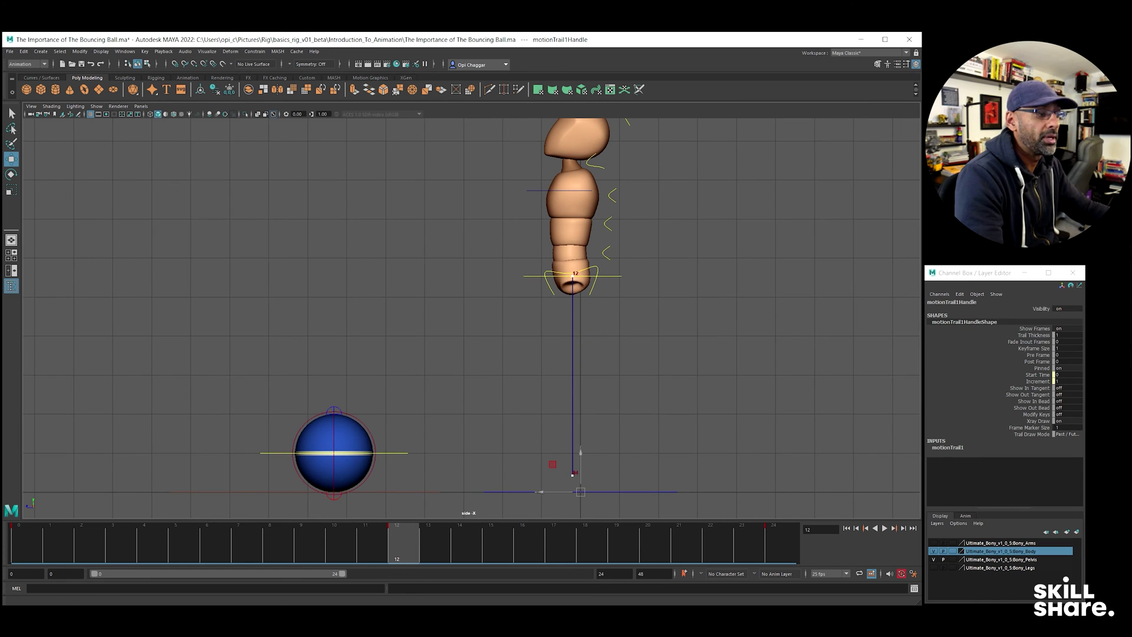
key("Delete")
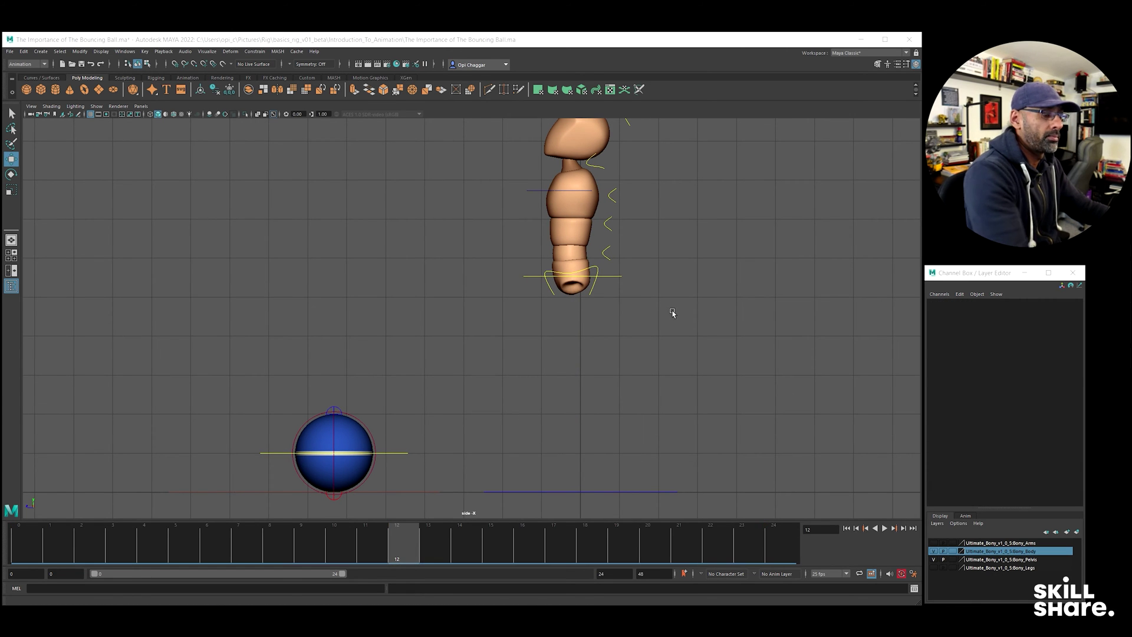
Step: Delete the root control's Translate Y keys at the jump's peak height and the head control's rotation keys
left_click(615, 276)
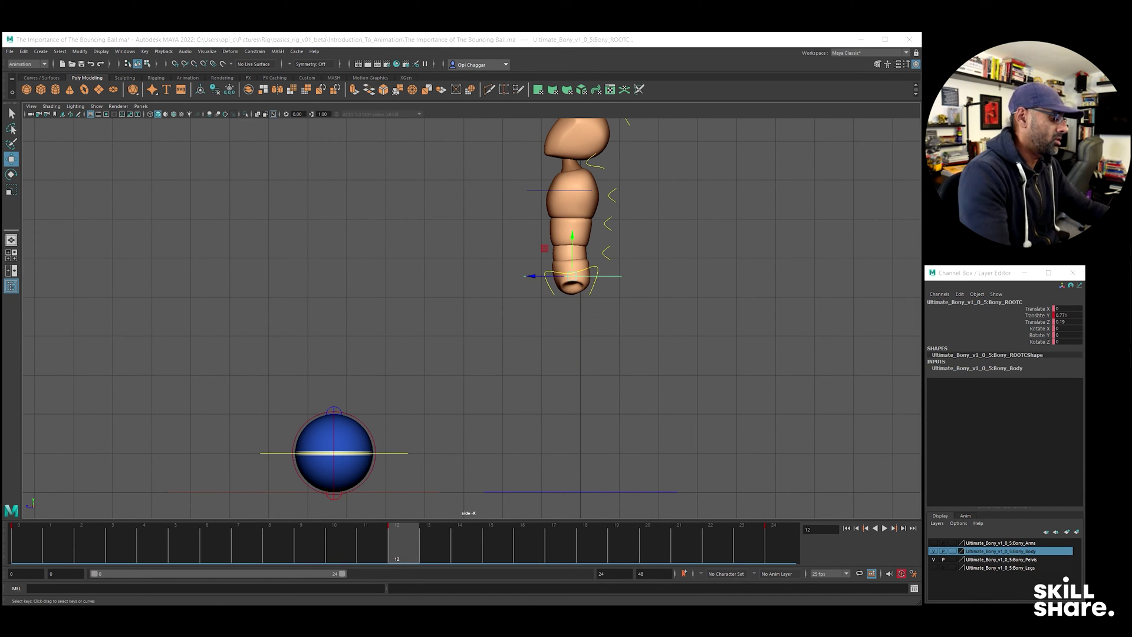
key("Delete")
mouse_move(32, 550)
left_mouse_down()
mouse_move(374, 568)
mouse_move(25, 560)
left_mouse_up()
middle_click_drag(578, 125, 567, 197, "alt")
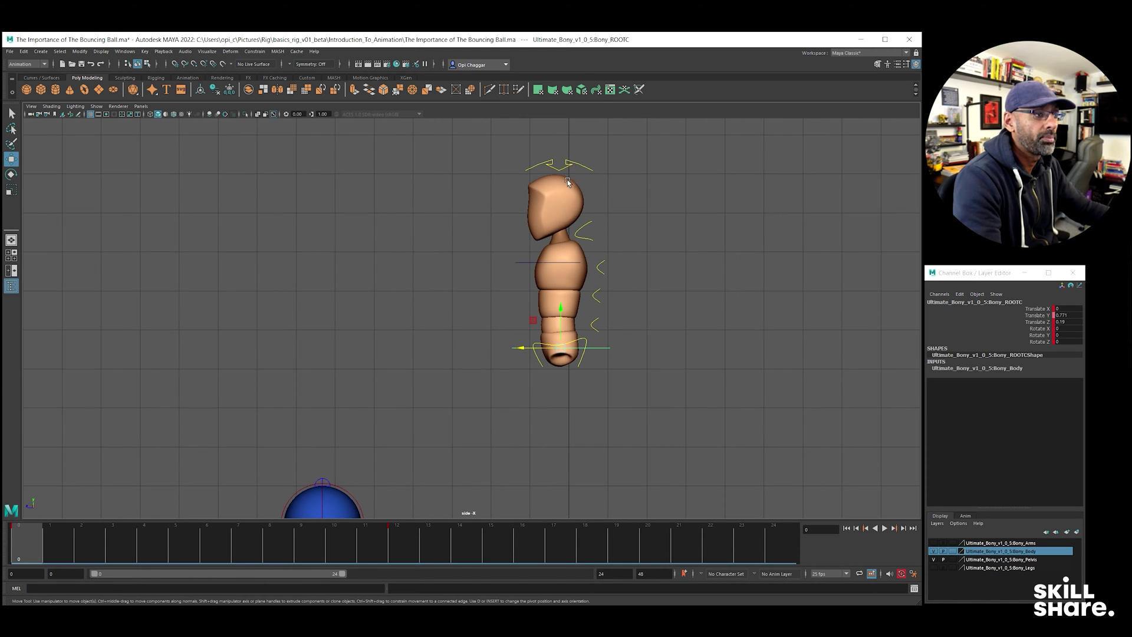
left_click(571, 164)
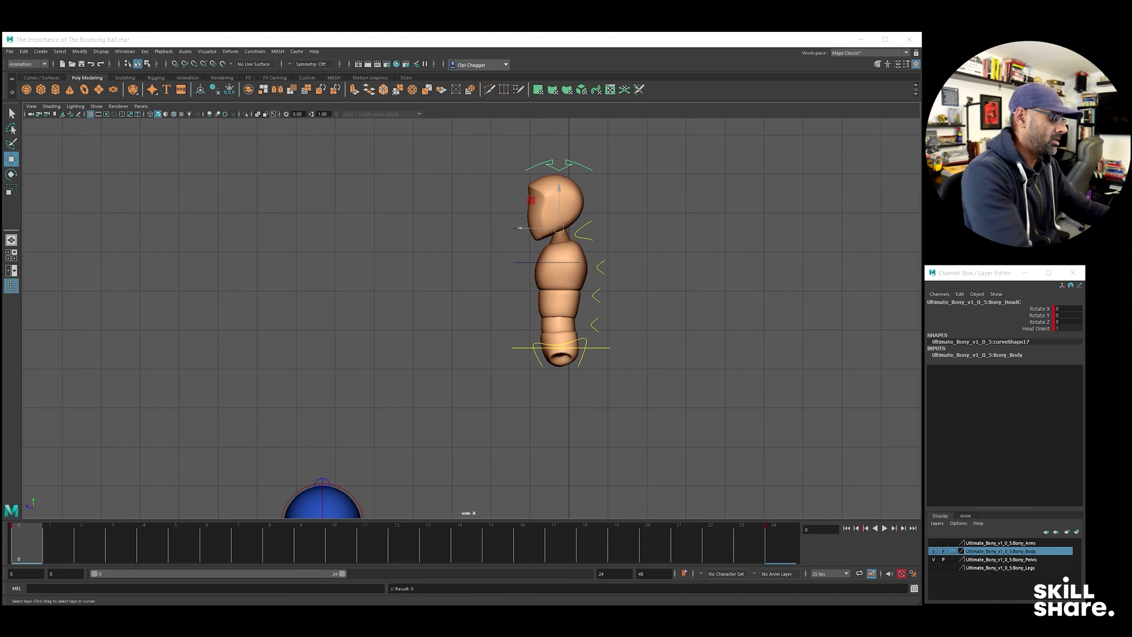
left_click(603, 345)
Step: Move the root control forward to a Translate Z of about 8 at frame 24, delete its frame 12 key, and play the result
middle_click_drag(550, 392, 594, 345, "alt")
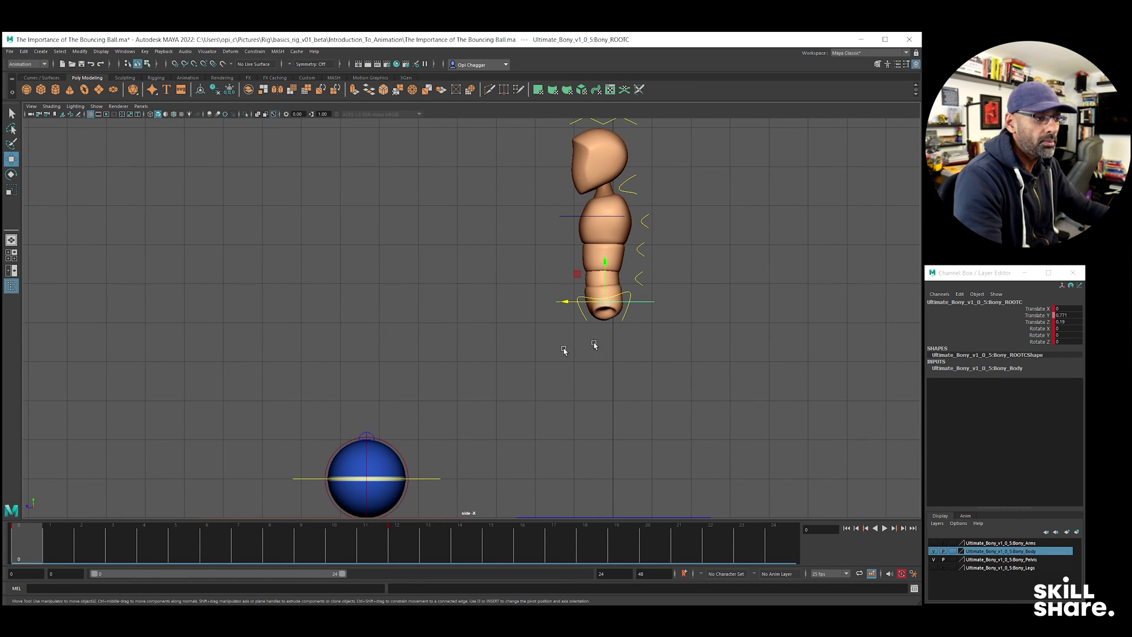
key("alt+v")
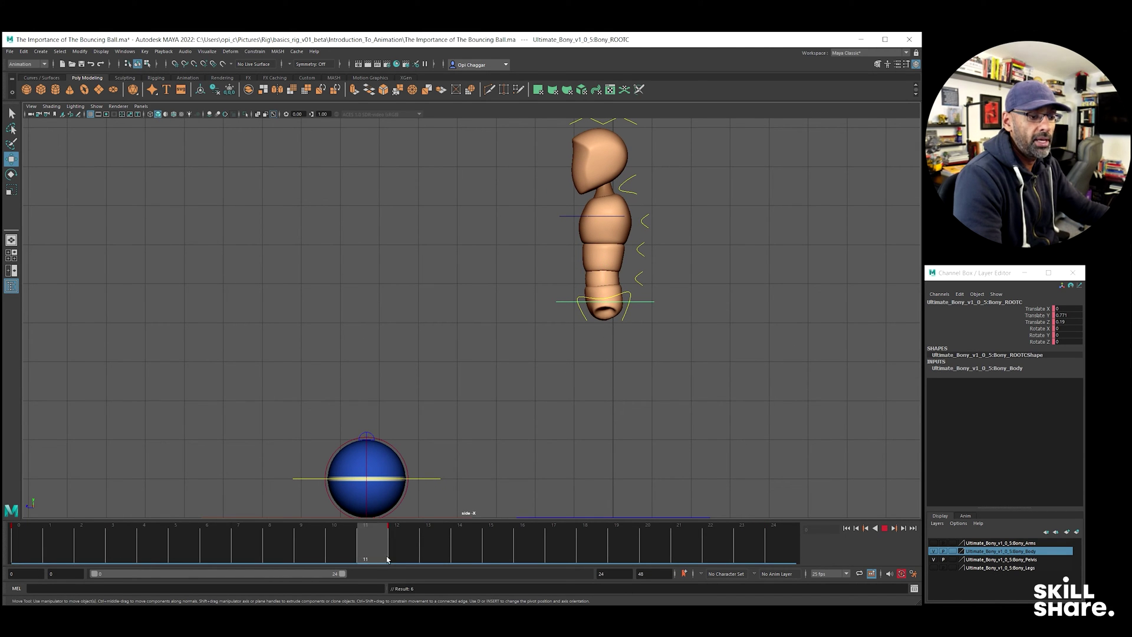
left_click_drag(567, 308, 259, 300)
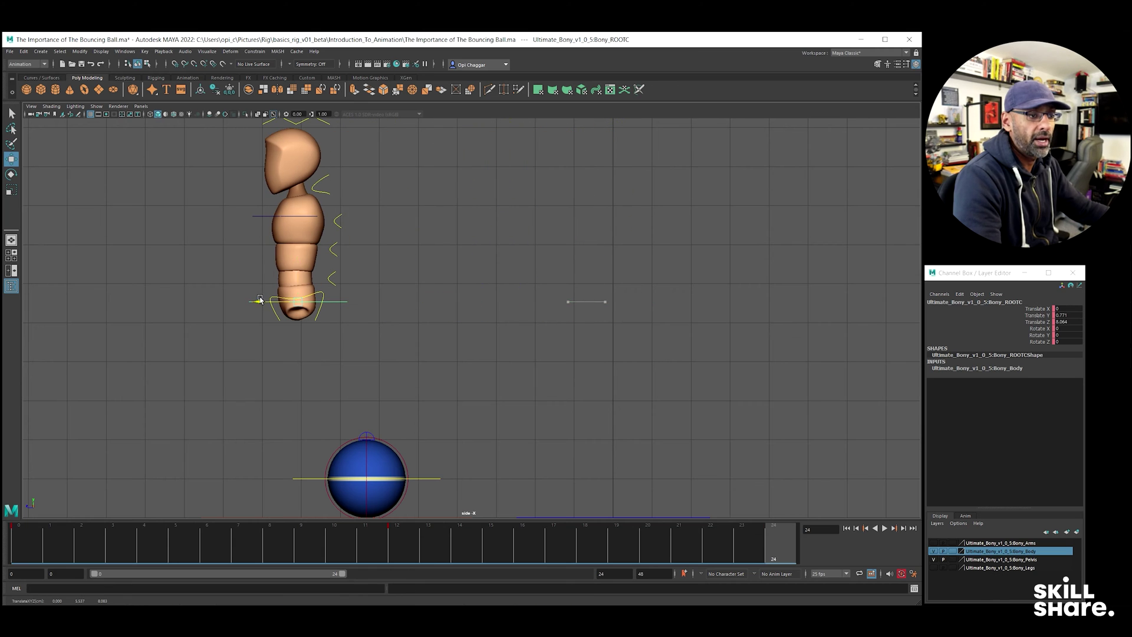
left_click(397, 539)
right_click(396, 539)
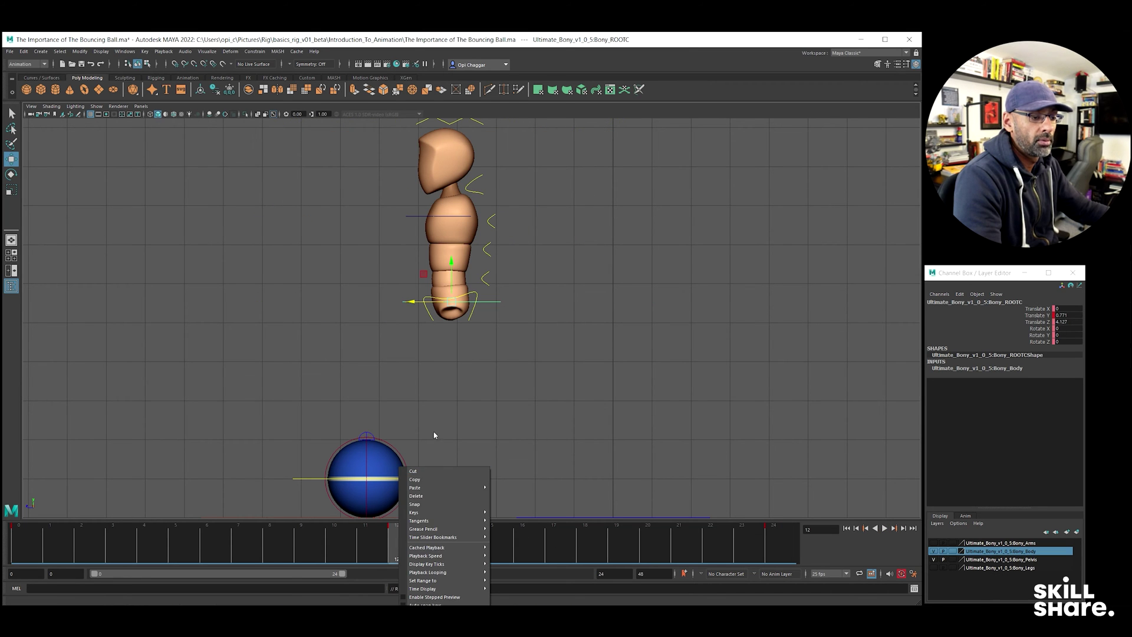
left_click(425, 500)
key("alt+v")
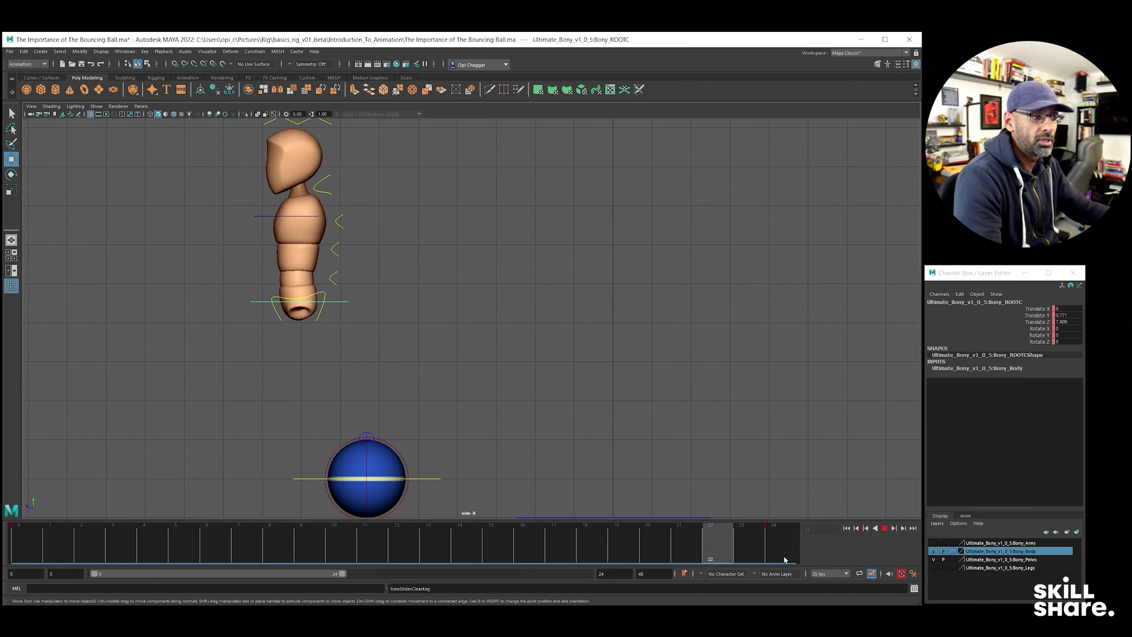
key("alt+v")
Step: Key the root control's up-and-down motion at Translate Y of about 1.24 at frame 5, 1.03 at frame 11 and 1.36 at frame 17, and play it
left_click_drag(566, 271, 566, 253)
key("s")
left_click_drag(202, 548, 366, 538)
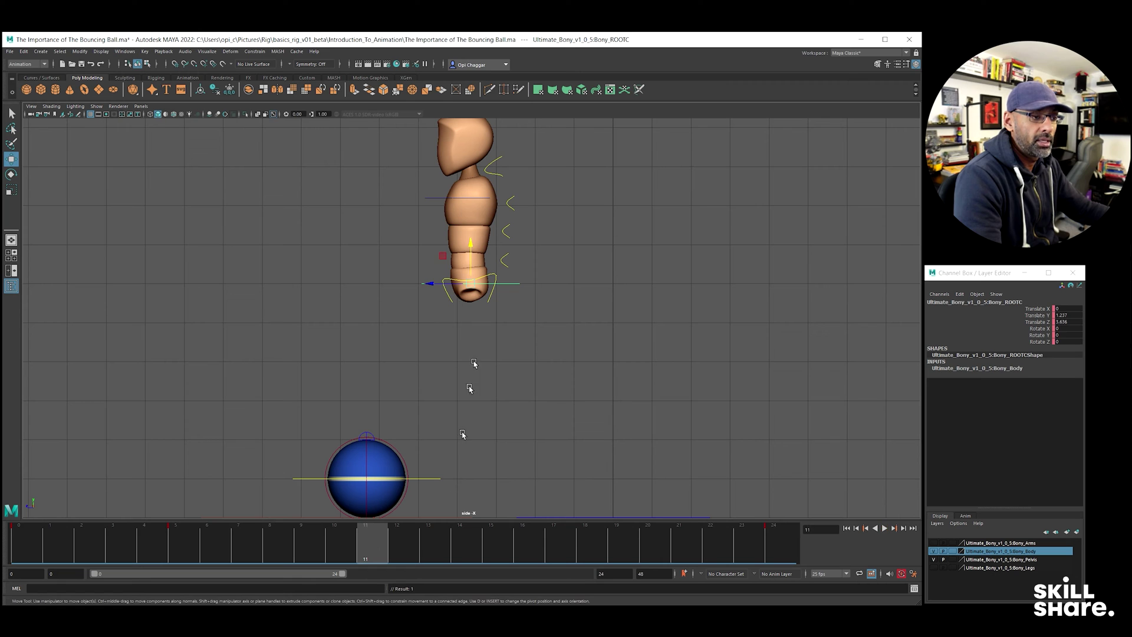
left_click_drag(476, 240, 472, 251)
left_click_drag(407, 556, 553, 553)
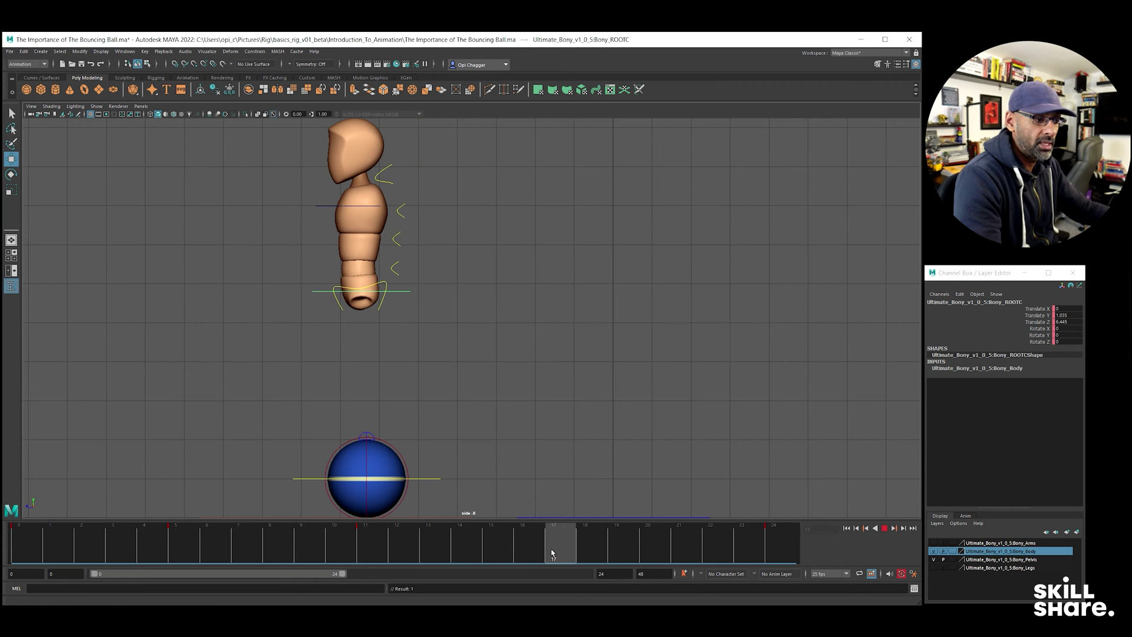
left_click_drag(360, 251, 361, 238)
key("alt+v")
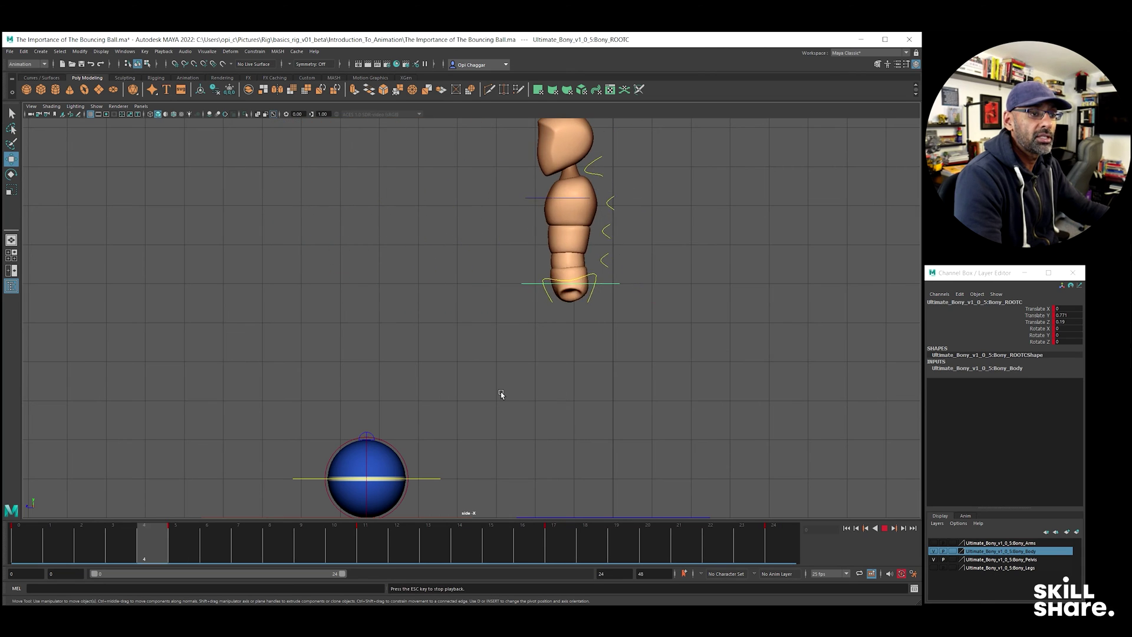
key("Escape")
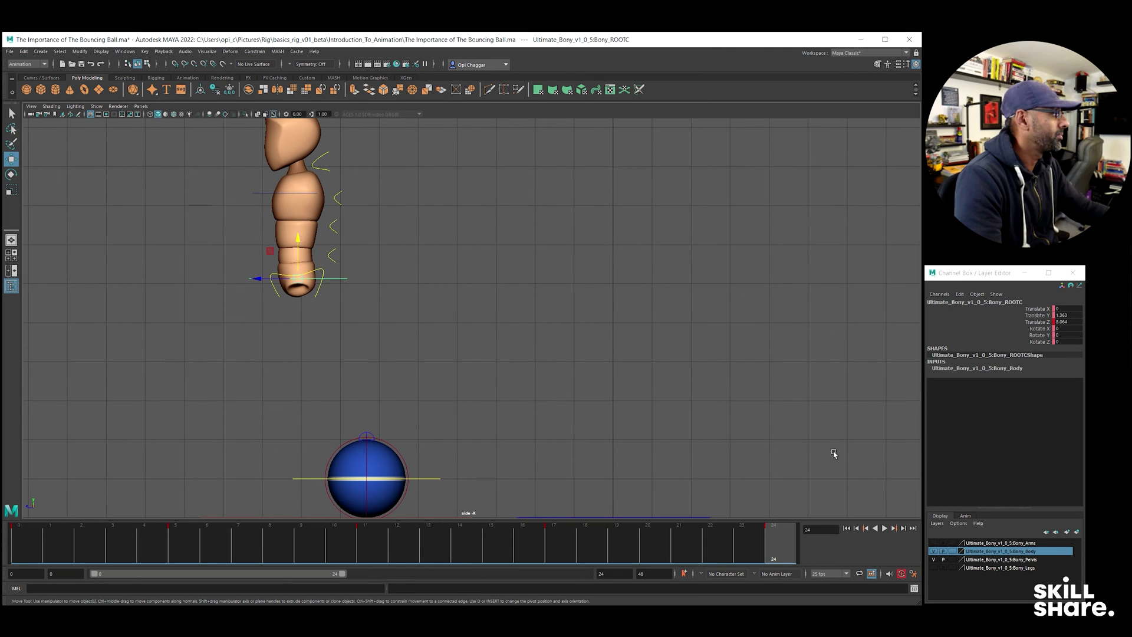
Step: Lower the root control to a Translate Y of about 1.05 at frame 24 and play the animation
left_click_drag(20, 552, 781, 557)
key("alt+v")
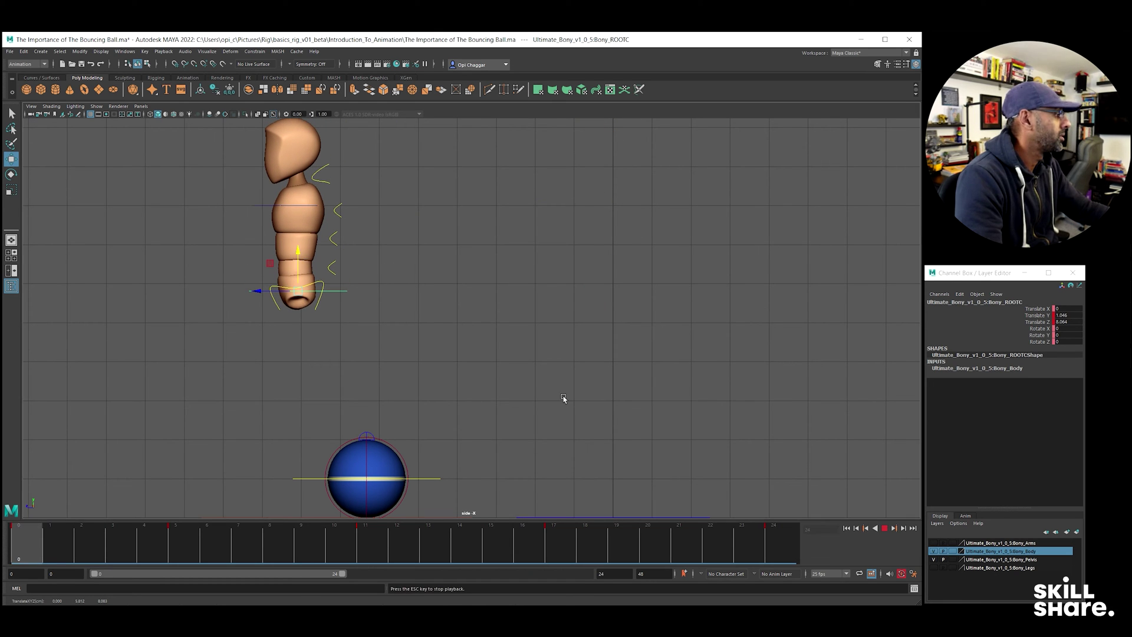
scroll(514, 345, "down", 1)
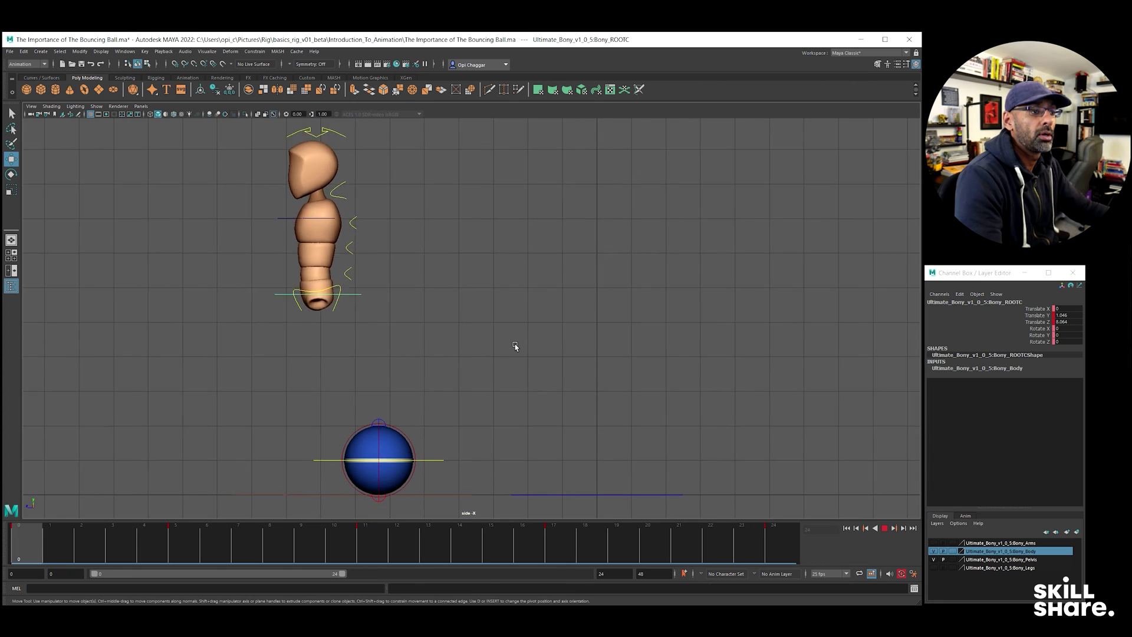
key("alt+v")
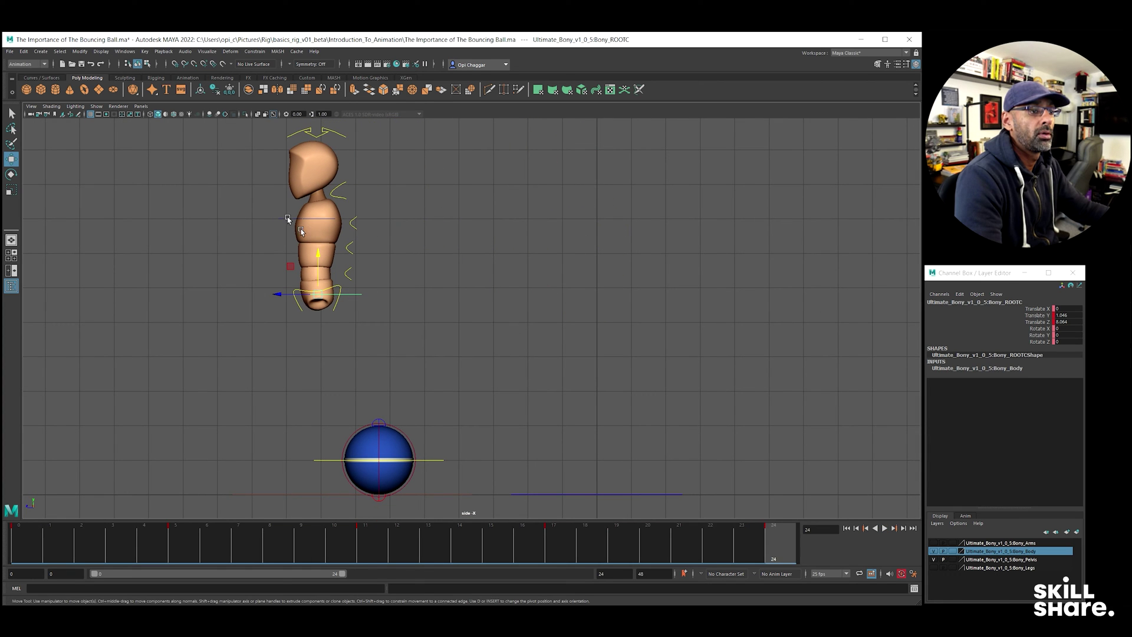
Step: Create an editable motion trail for the root control
left_click(207, 52)
left_click(227, 72)
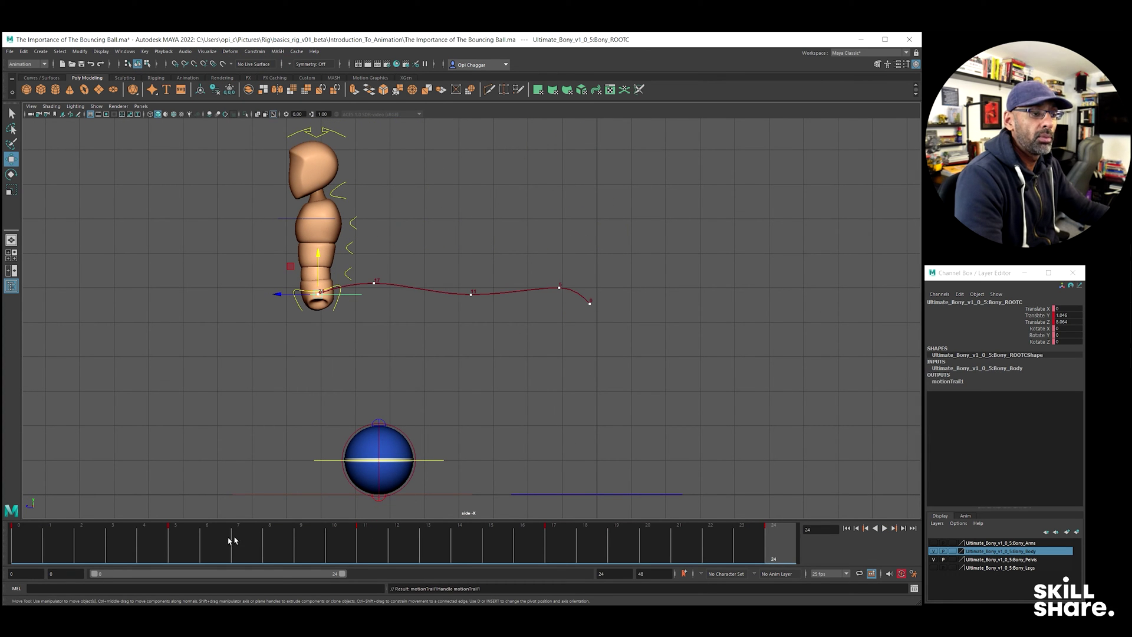
key("alt+v")
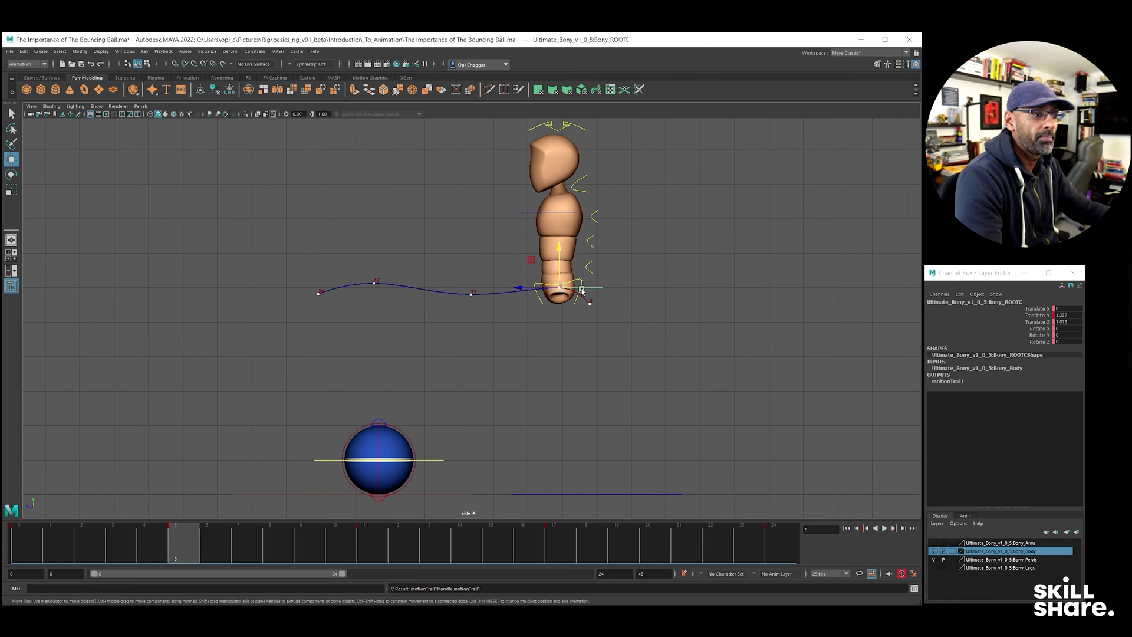
Step: Even out the root's arcs with Translate Z of about 1.88 at frame 5, a slightly lower frame 11, and Translate Z of about 6.4 at frame 17
left_click_drag(520, 287, 494, 288)
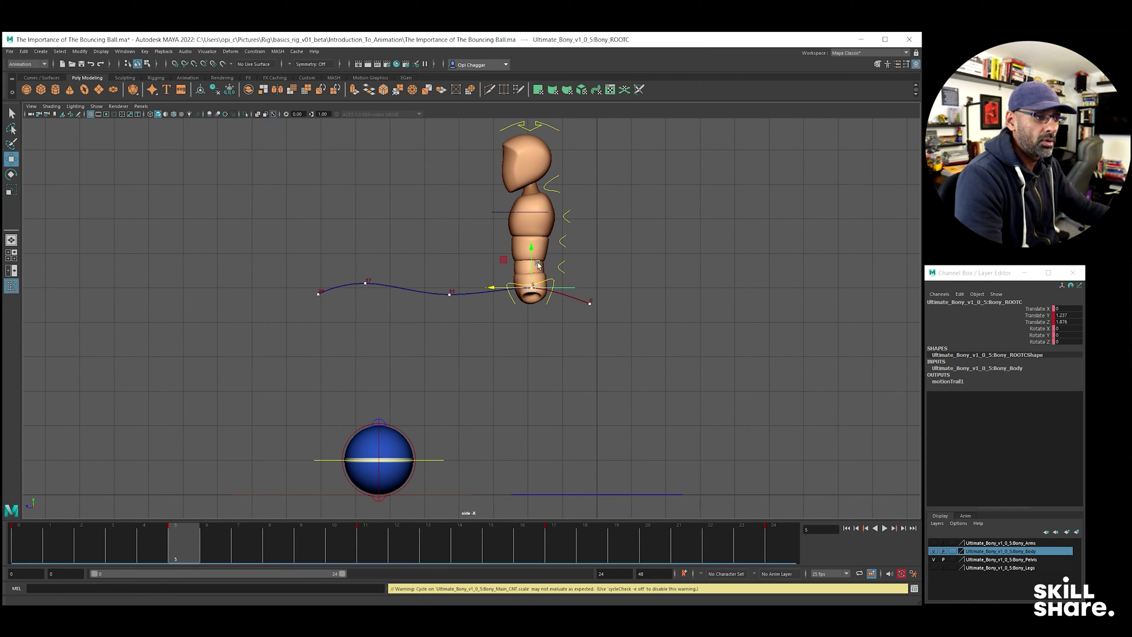
left_click(367, 541)
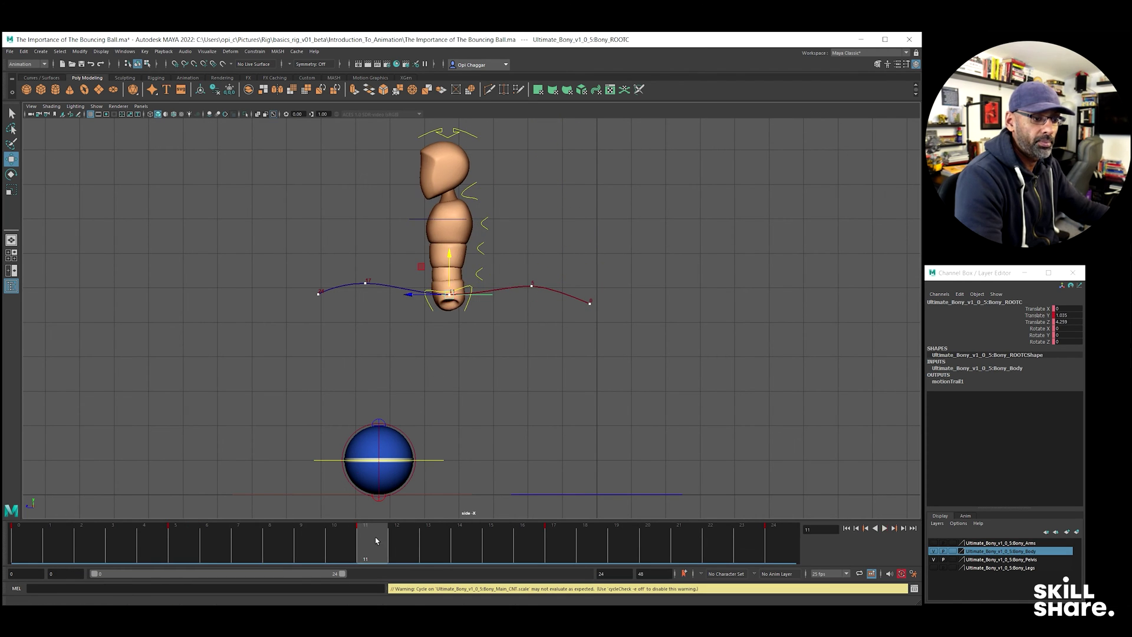
left_click_drag(448, 255, 447, 260)
left_click(554, 538)
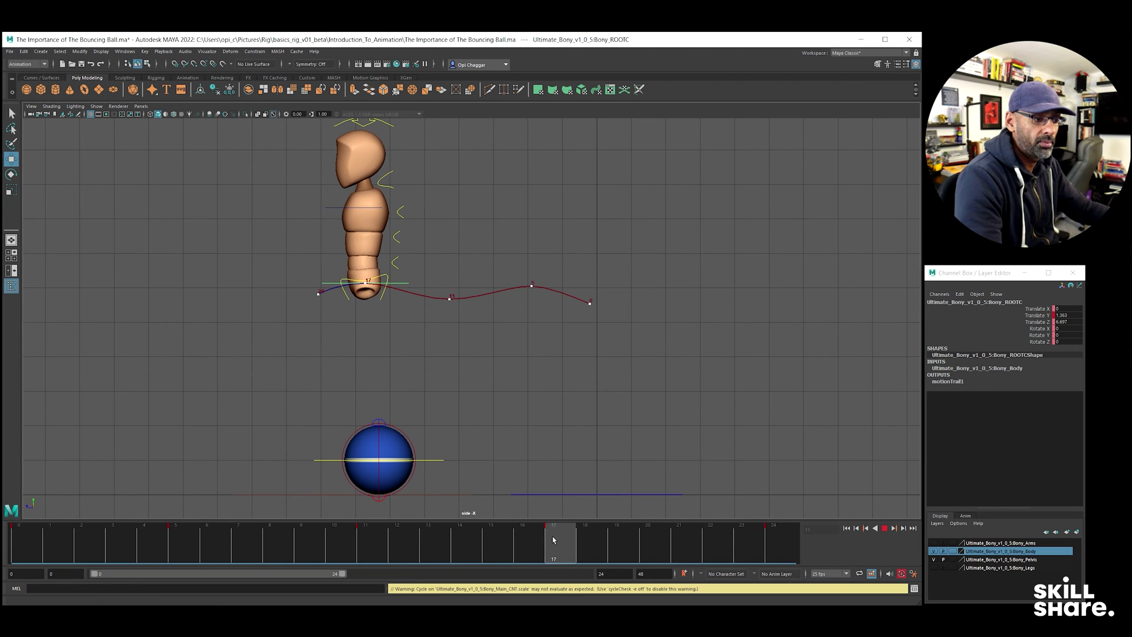
left_click_drag(328, 284, 338, 283)
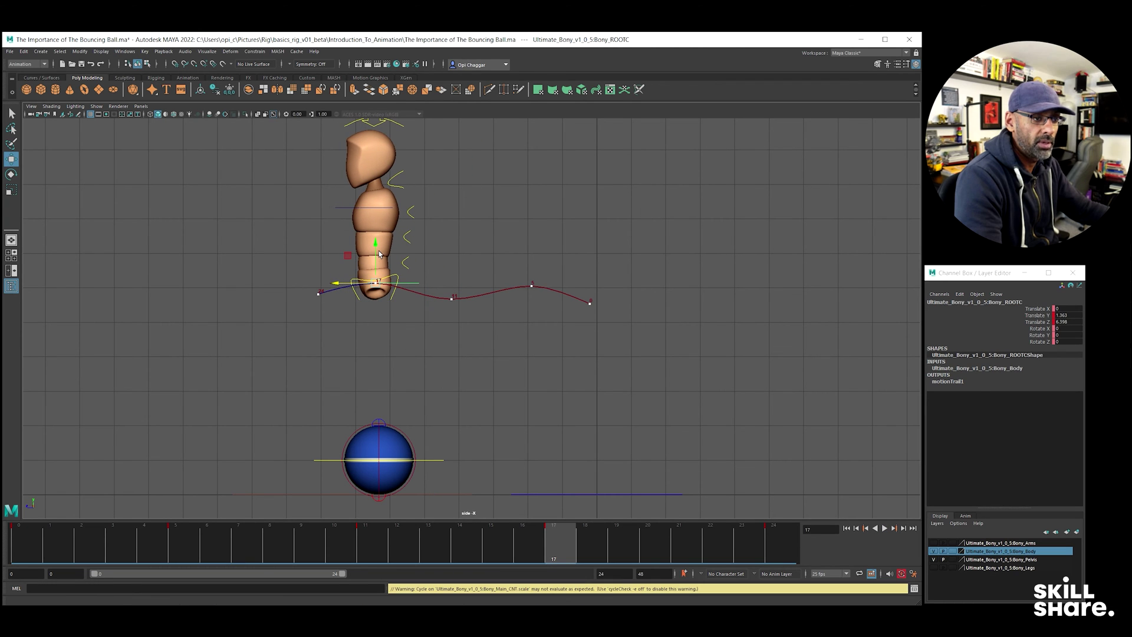
Step: Move the root control to a Translate Z of about 8.29 and Translate Y of about 0.99 at frame 24, and play the result
key("period")
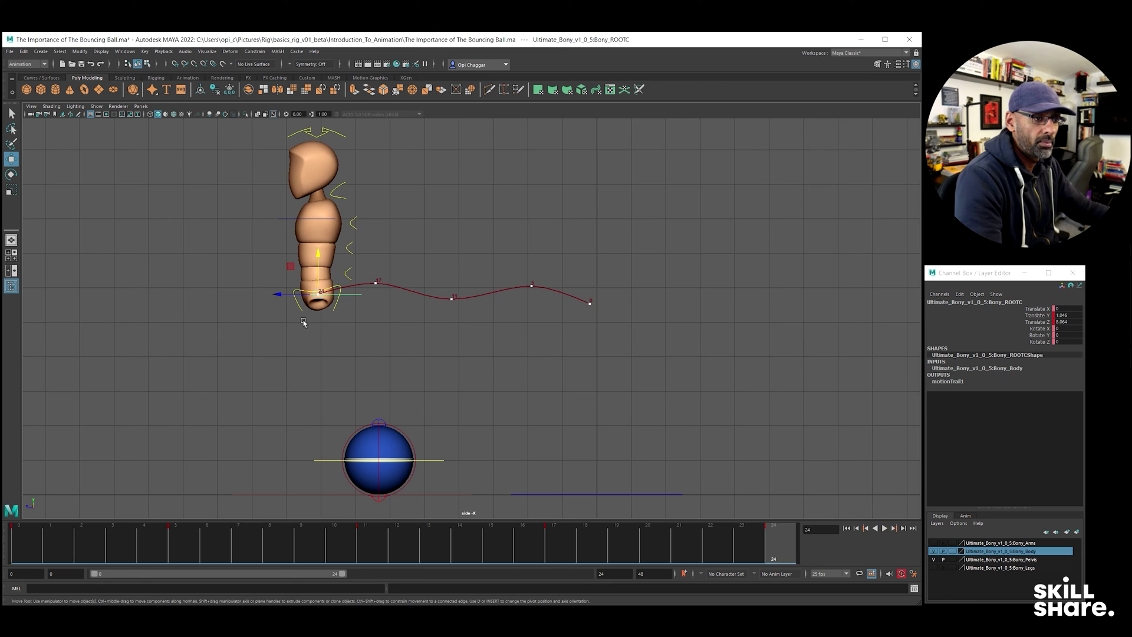
left_click_drag(283, 296, 275, 295)
left_click_drag(310, 255, 310, 258)
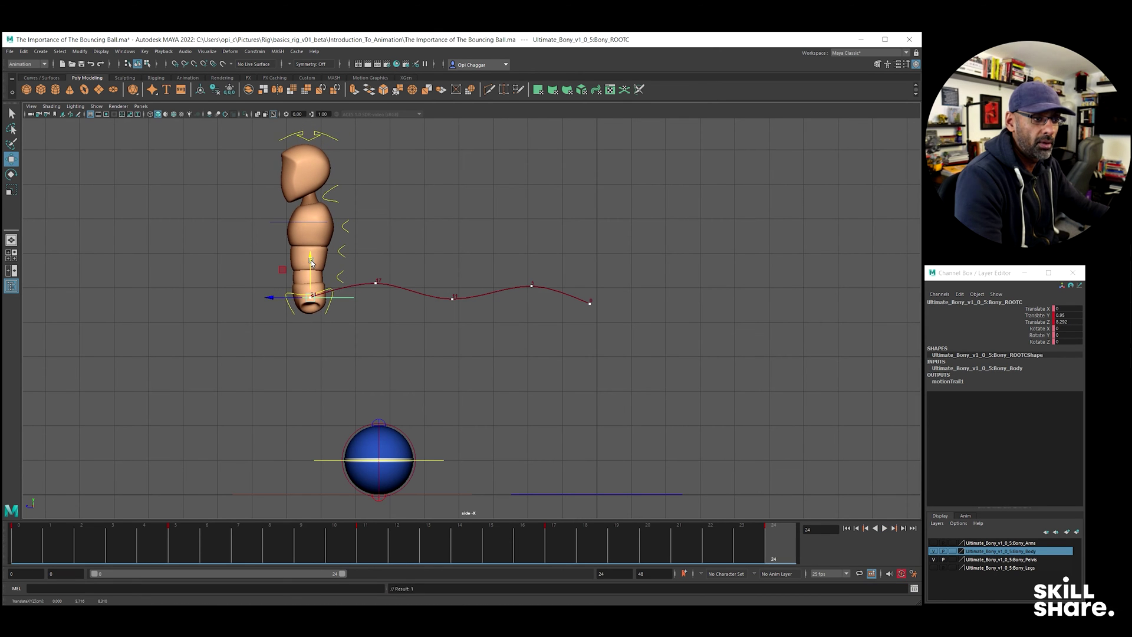
key("alt+v")
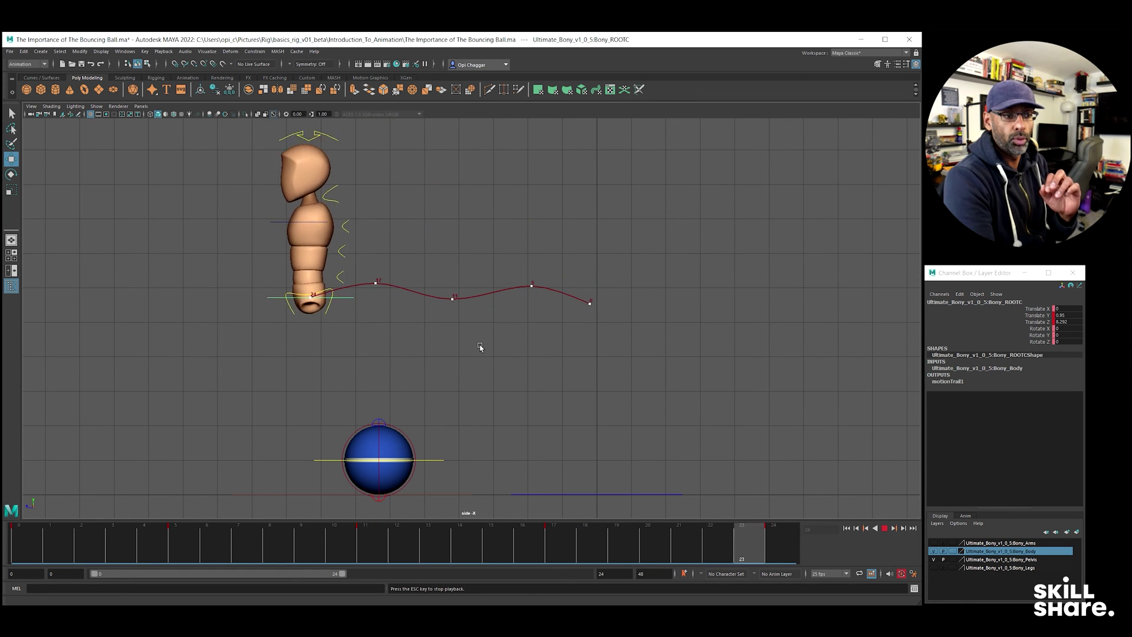
key("Escape")
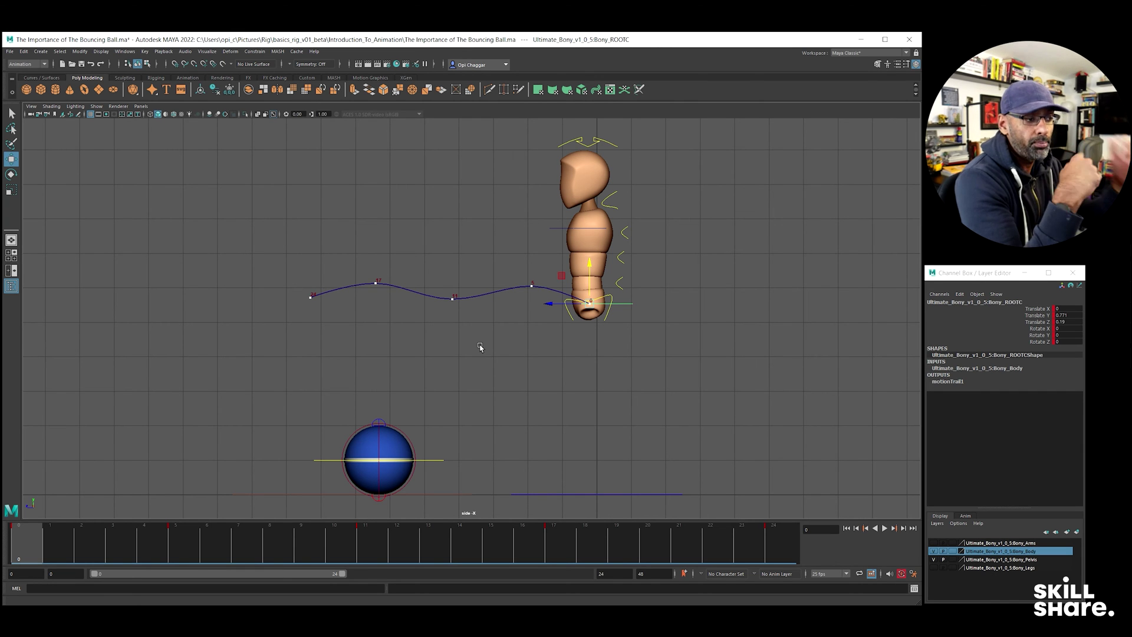
scroll(541, 332, "up", 1)
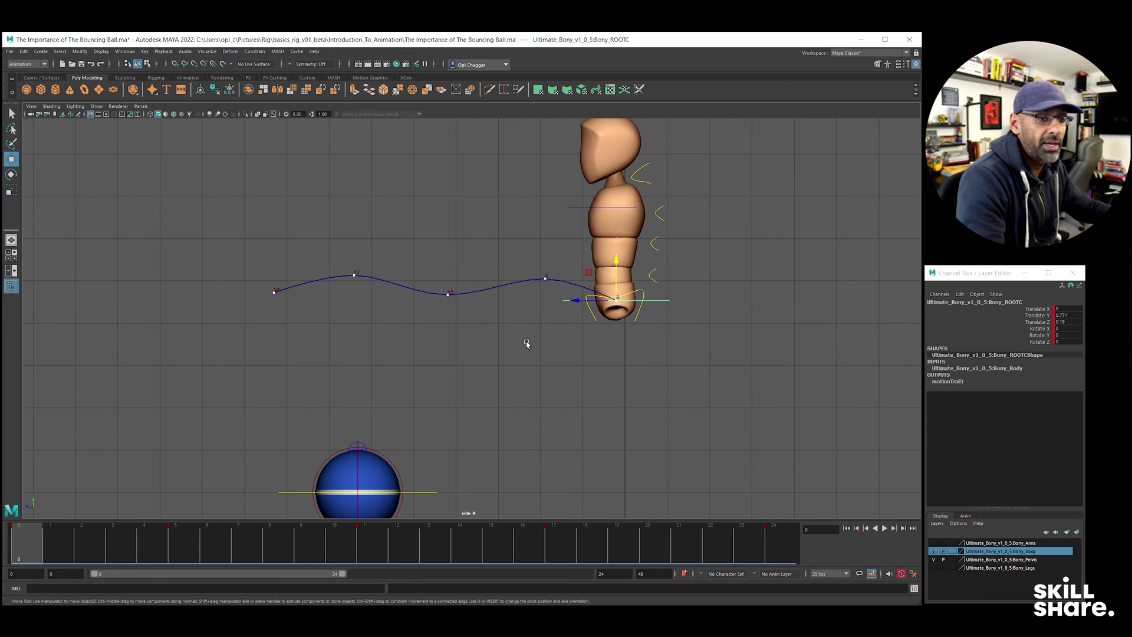
scroll(488, 354, "up", 2)
key("alt+v")
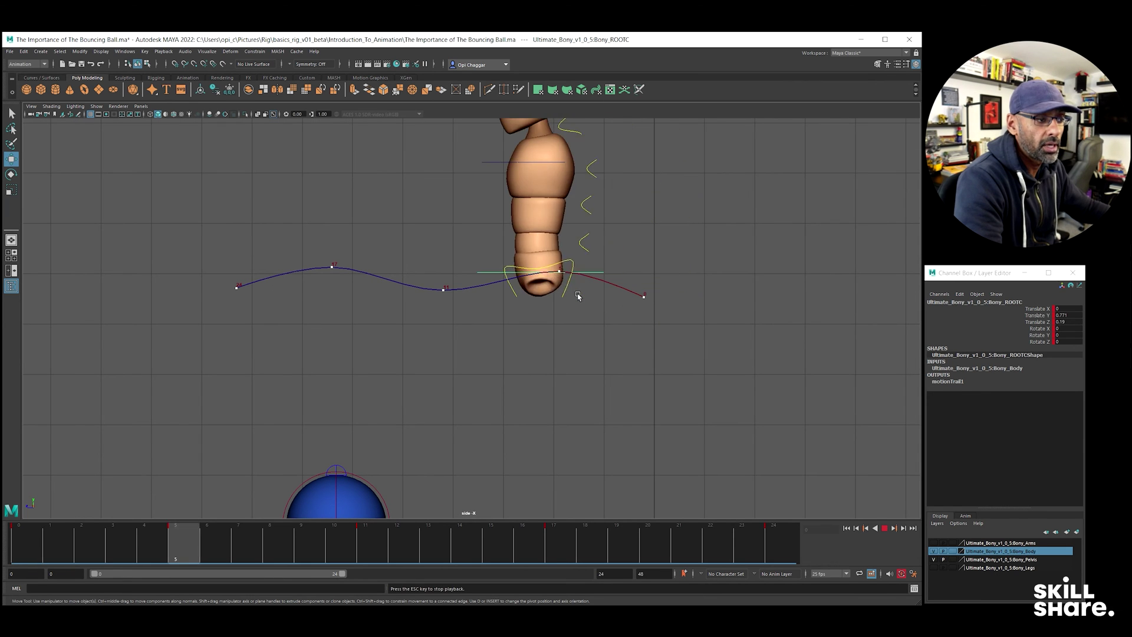
key("Escape")
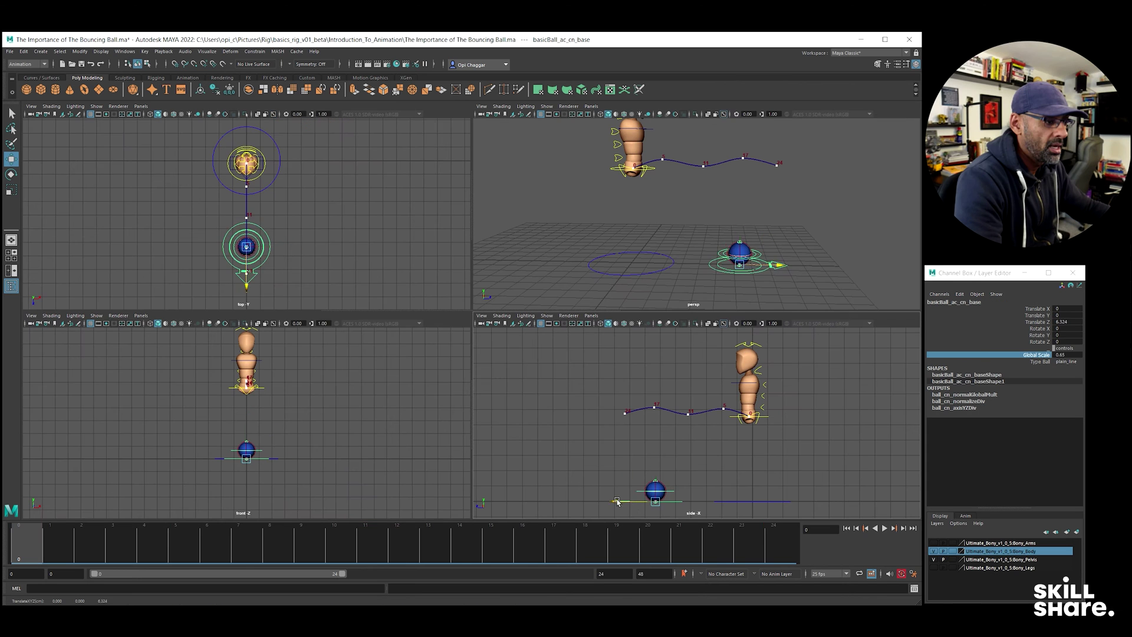
Step: Place the ball's base control over the character's root at Translate Y of about 5.11 and Translate Z of about 0.24, compare it with the trail, and undo the move
left_click_drag(784, 472, 756, 388)
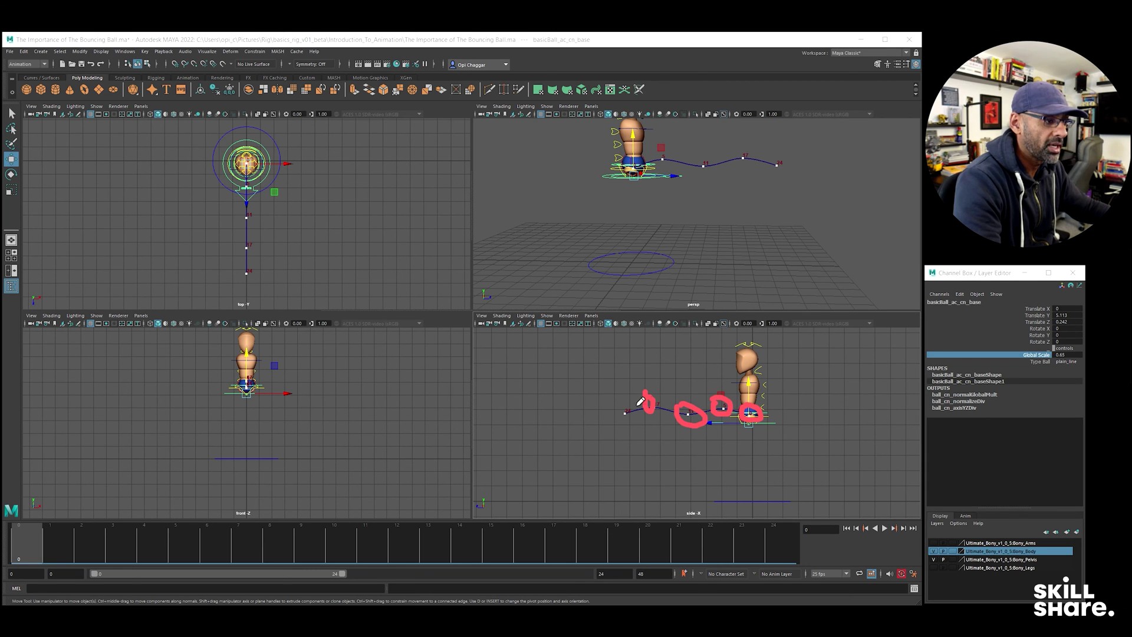
key("Escape")
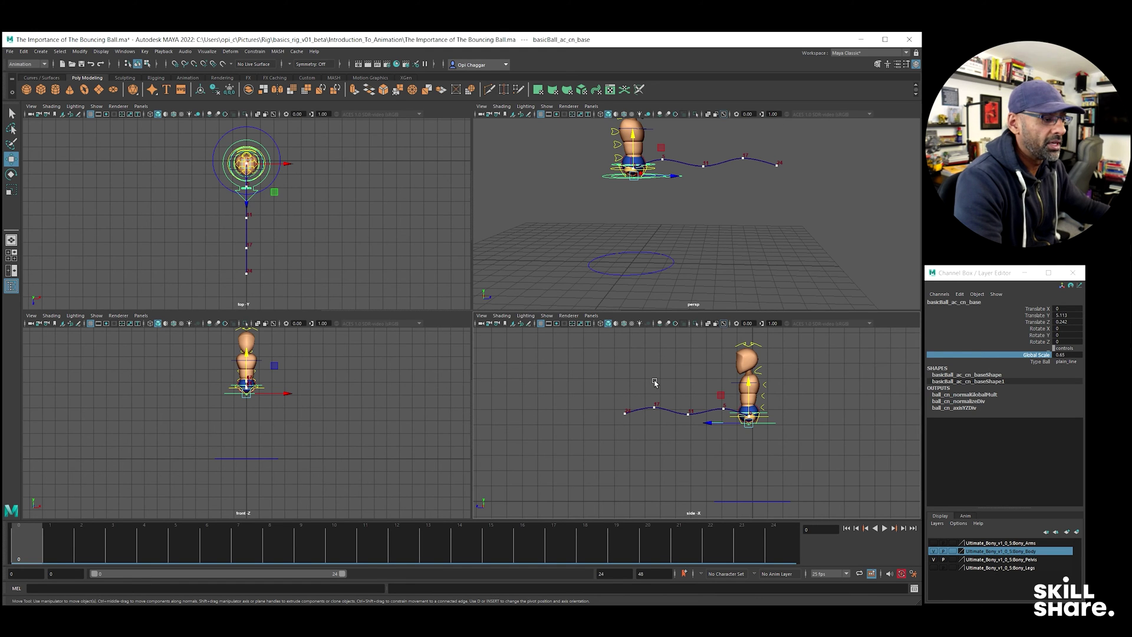
key("space")
scroll(690, 319, "up", 5)
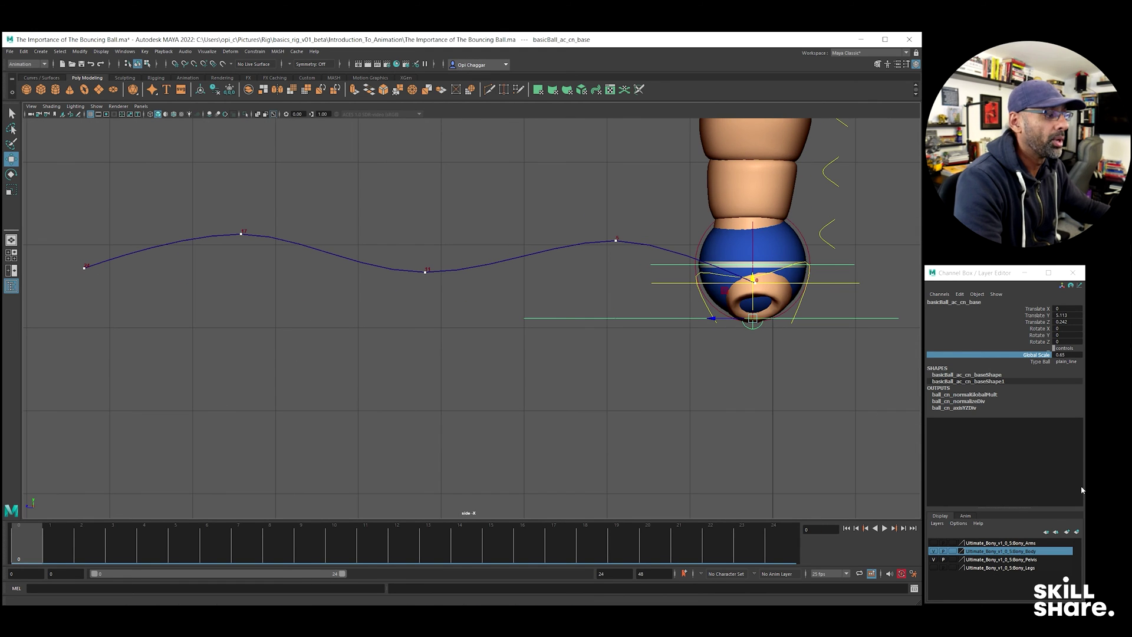
key("ctrl+z")
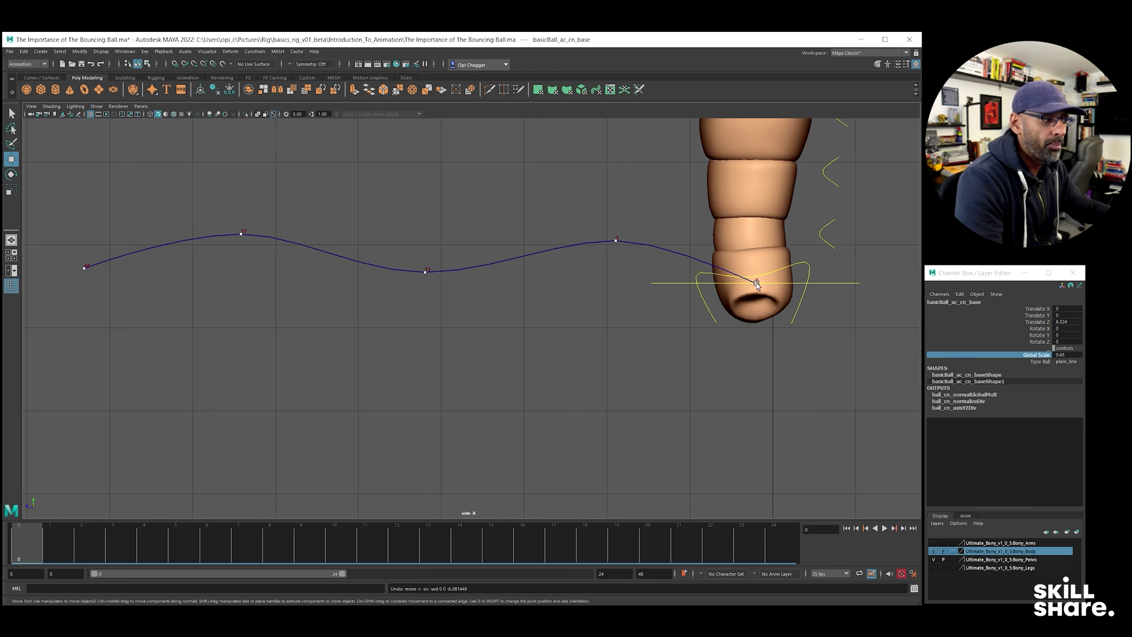
Step: Try raising the frame 5 key directly on the root control's motion trail
left_click(617, 240)
mouse_move(615, 214)
left_mouse_down()
mouse_move(614, 196)
mouse_move(613, 212)
left_mouse_up()
key("ctrl+z")
left_click_drag(518, 548, 557, 549)
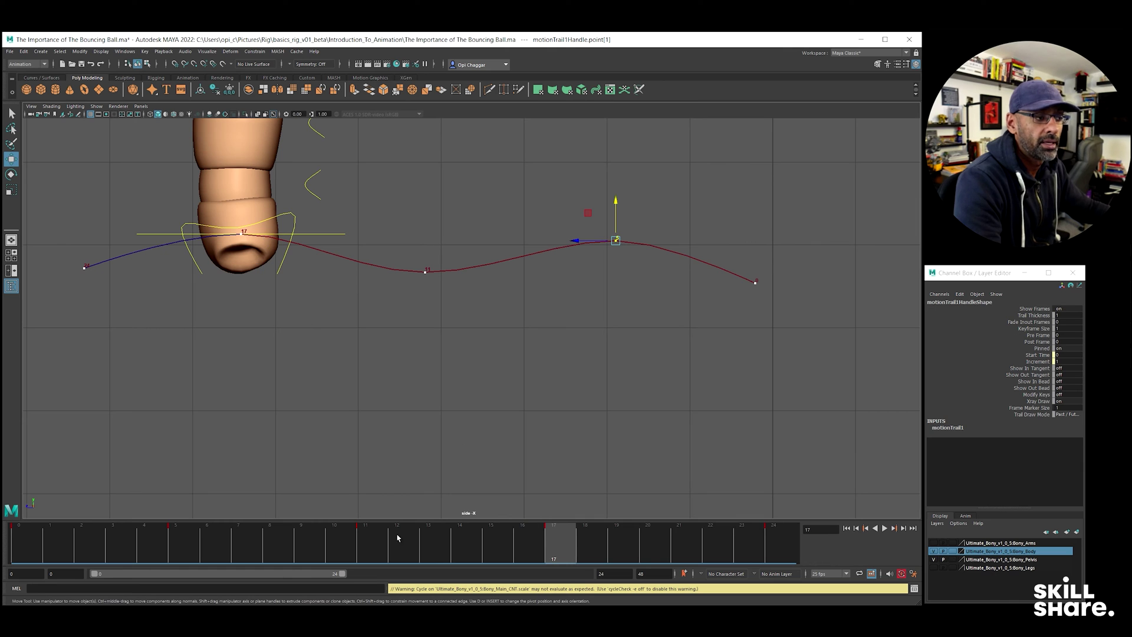
left_click(185, 542)
left_click_drag(611, 205, 616, 158)
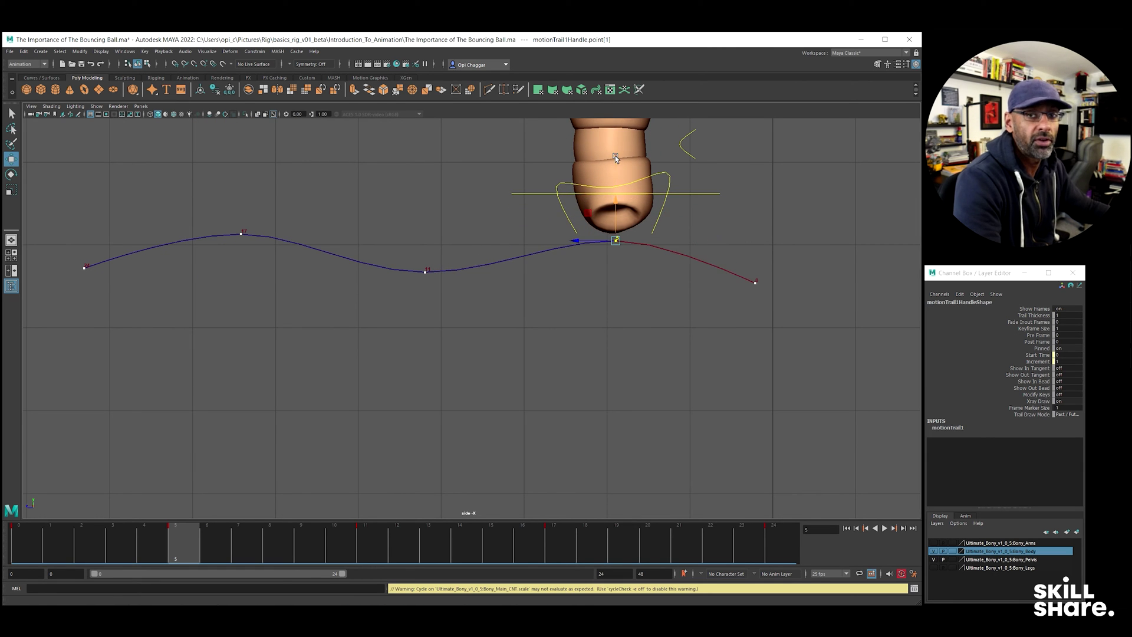
scroll(523, 349, "down", 5)
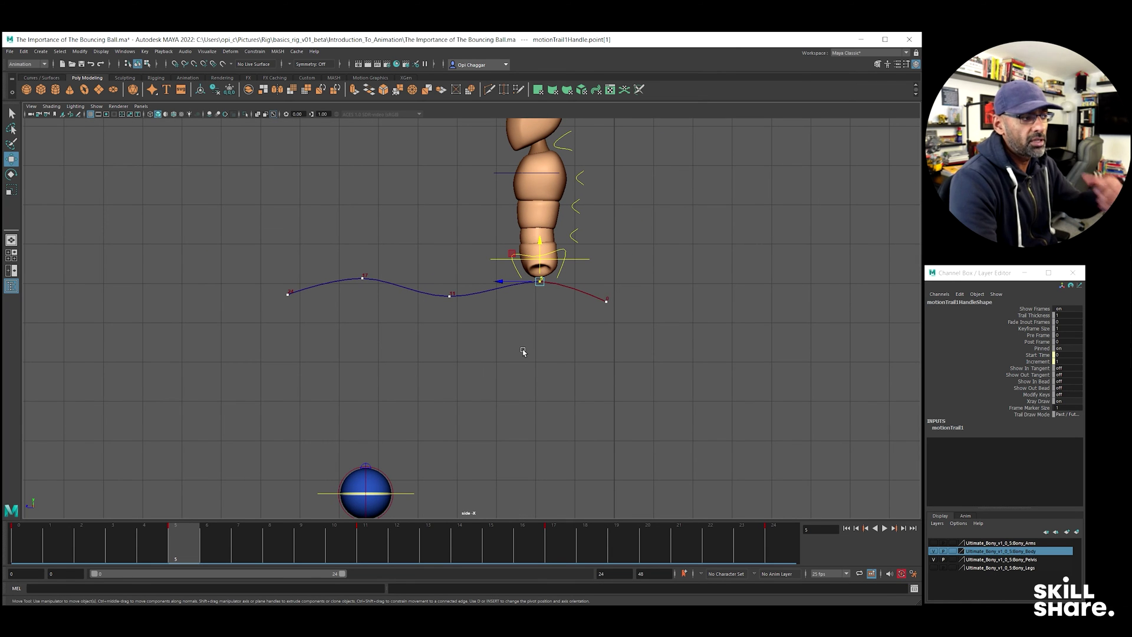
key("space")
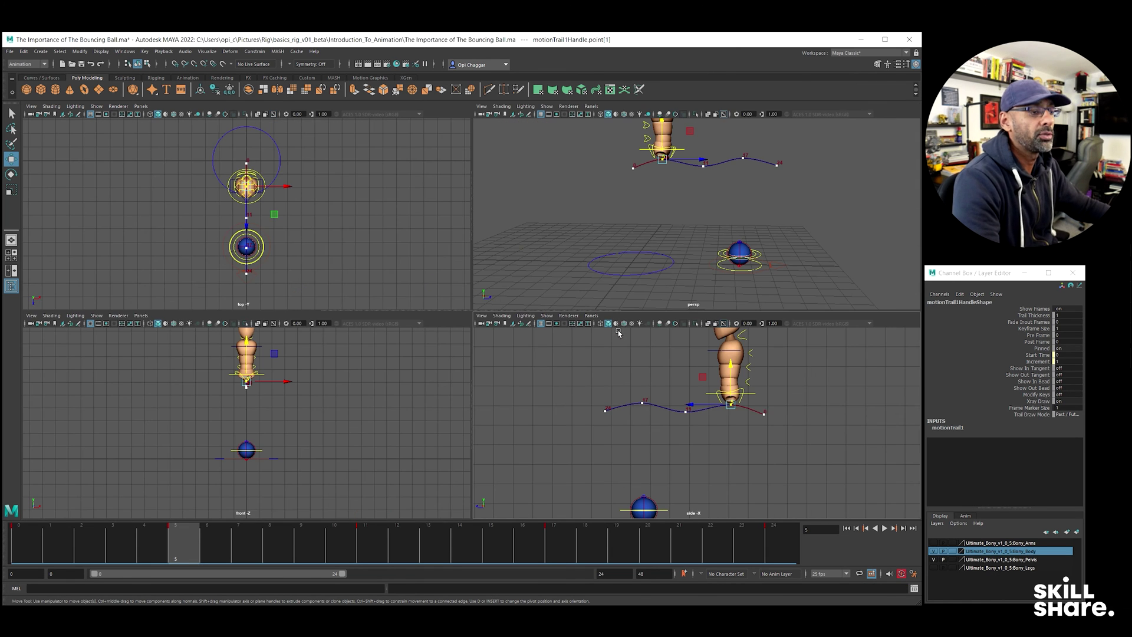
key("space")
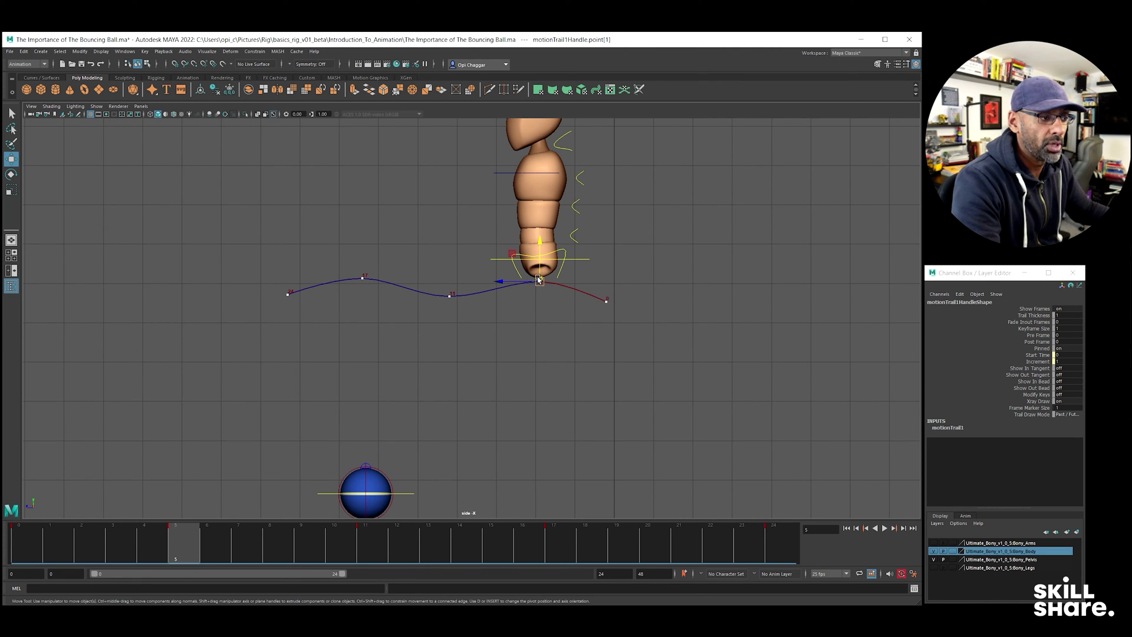
Step: Try shifting the trail's frame 5 key far forward along Z, preview the motion, and undo the trail edits
left_click_drag(484, 282, 355, 267)
right_click_drag(501, 275, 555, 280, "alt")
right_click_drag(430, 425, 277, 399, "alt")
left_click_drag(152, 540, 128, 540)
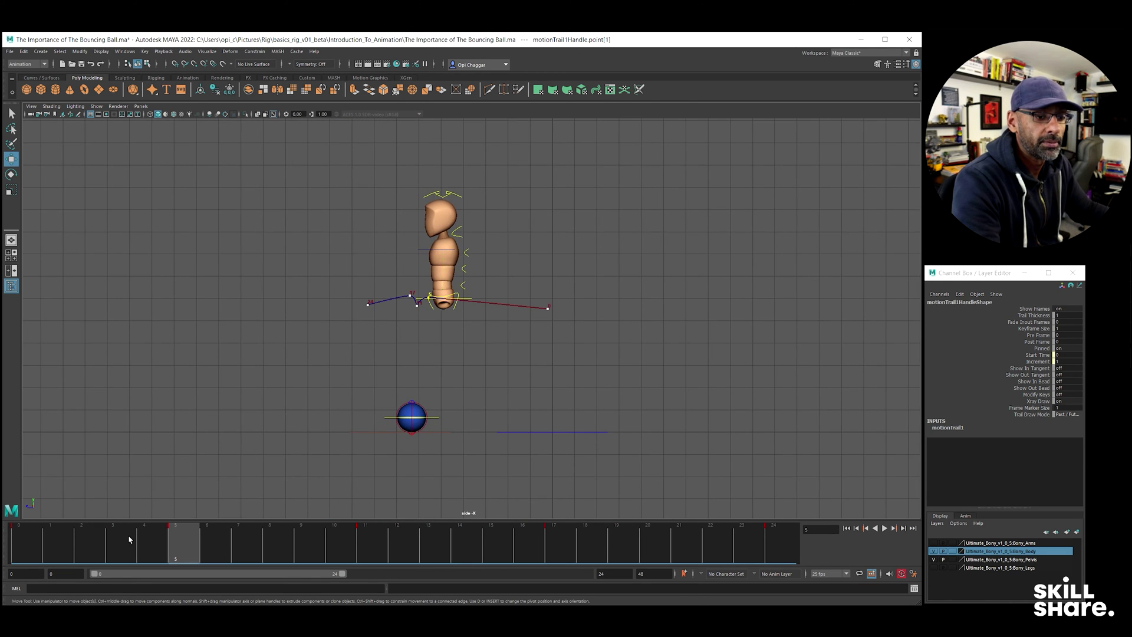
key("alt+v")
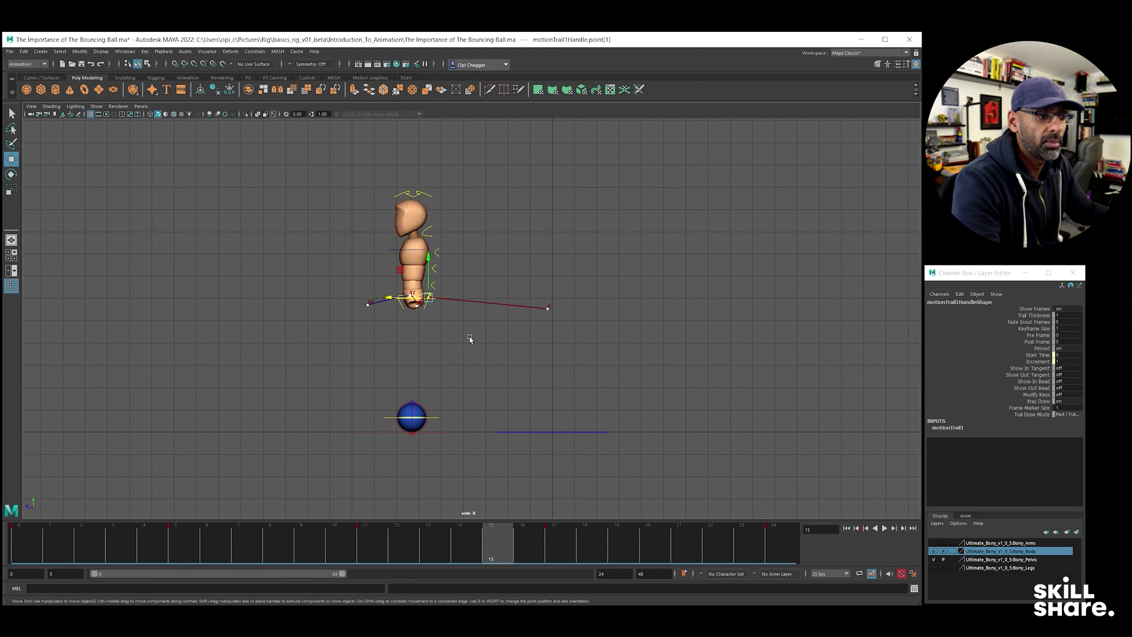
key("ctrl+z")
right_click_drag(339, 388, 639, 374, "alt")
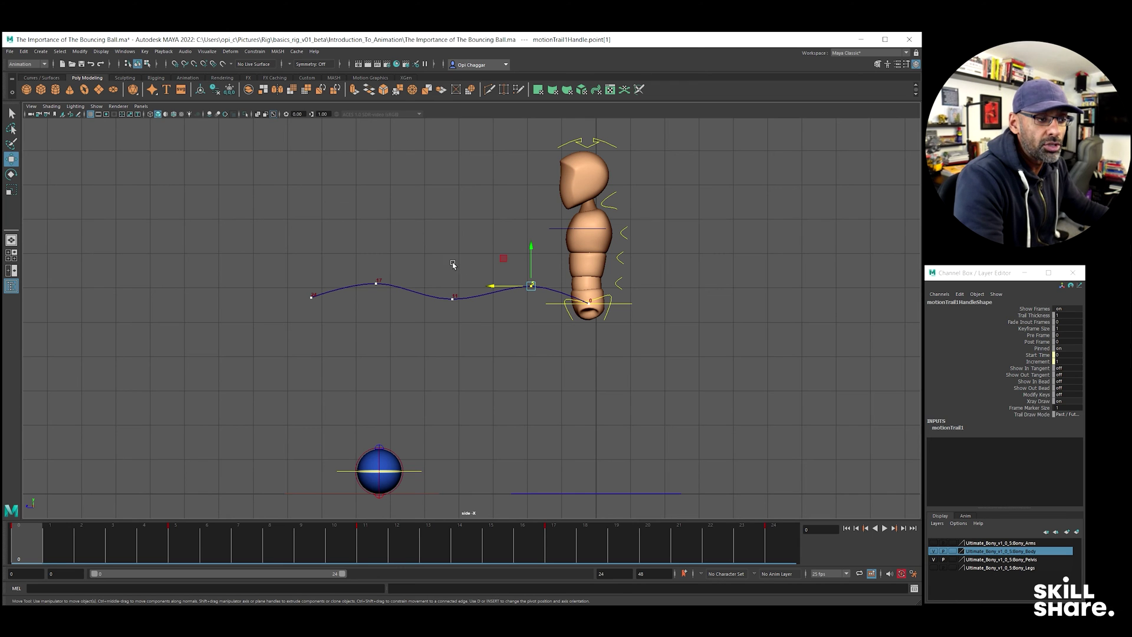
Step: Select the frame 11 key on the root's motion trail and return to the four-view layout
left_click(453, 298)
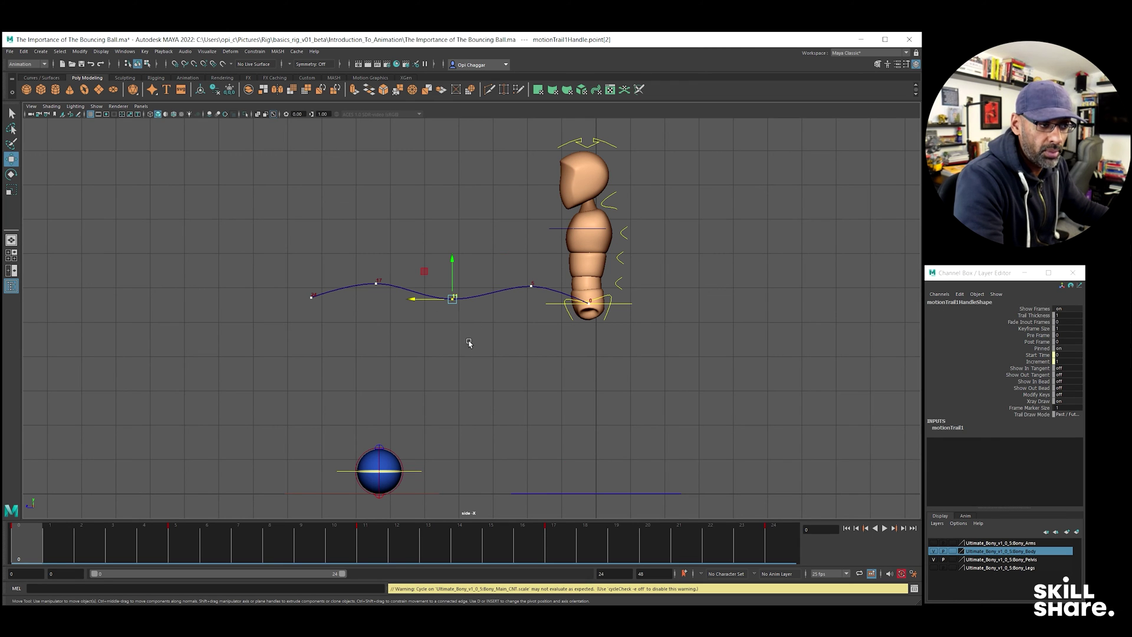
left_click(340, 472)
left_click(452, 298)
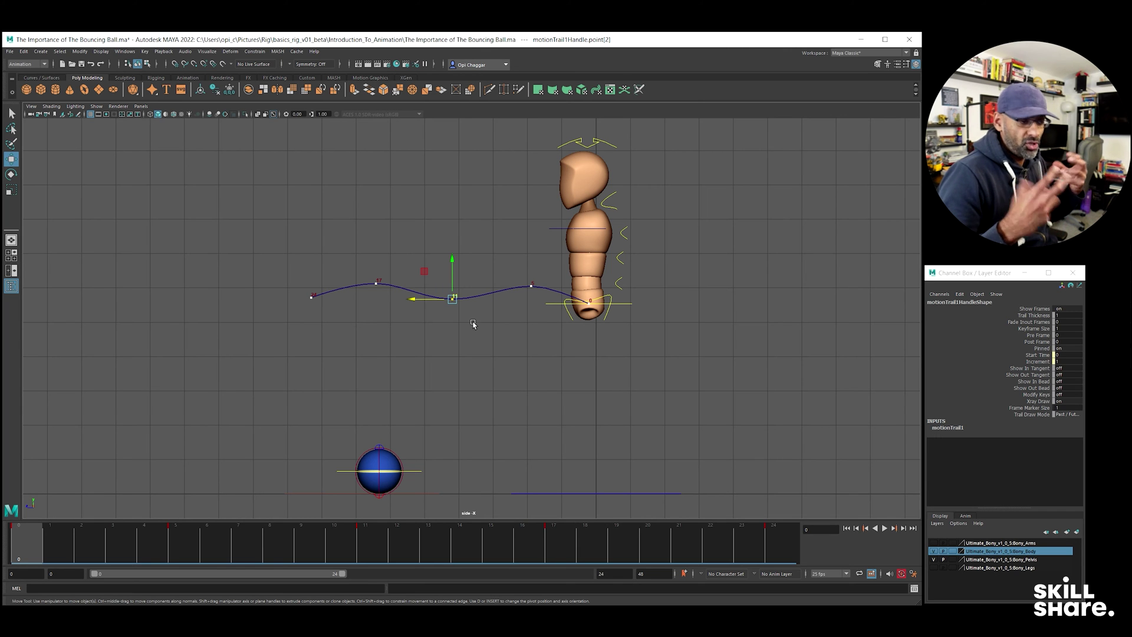
key("space")
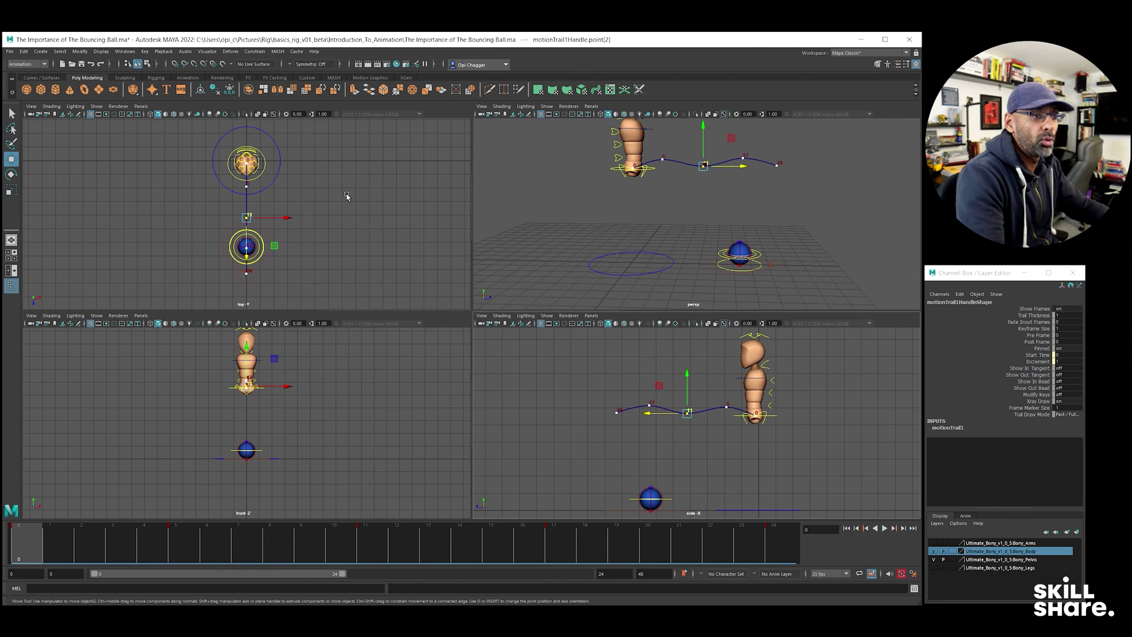
Step: In the top view, shift the root trail's frame 11 key sideways toward negative X and check the motion across the frames
key("space")
key("space")
key("space")
left_click_drag(210, 541, 176, 539)
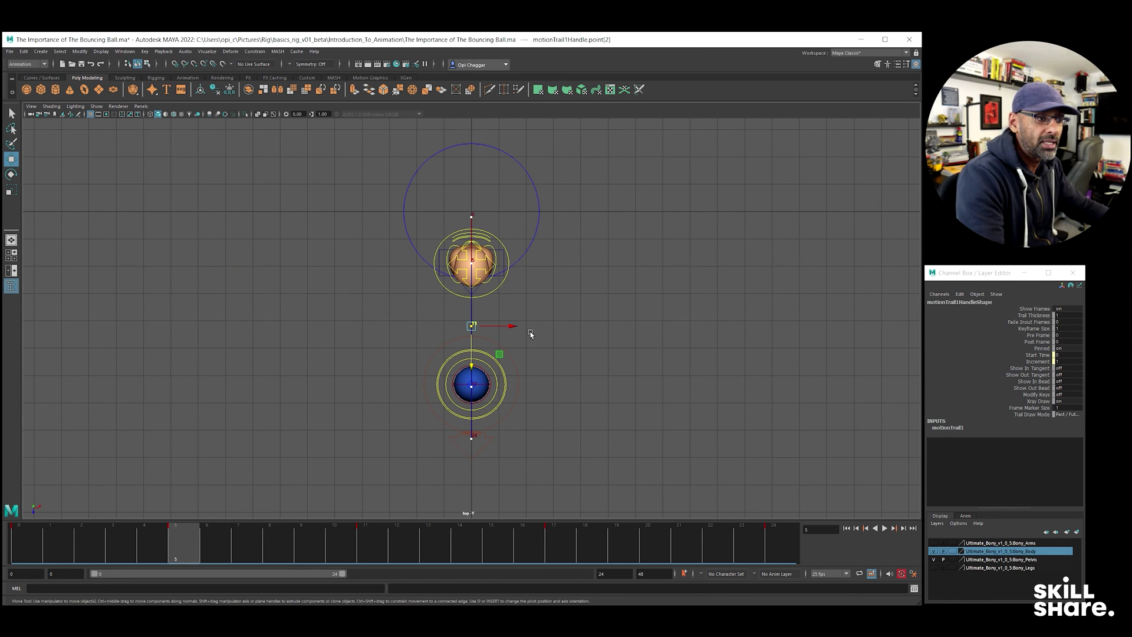
mouse_move(517, 329)
left_mouse_down()
mouse_move(531, 327)
mouse_move(497, 326)
left_mouse_up()
left_click(363, 543)
left_click(555, 544)
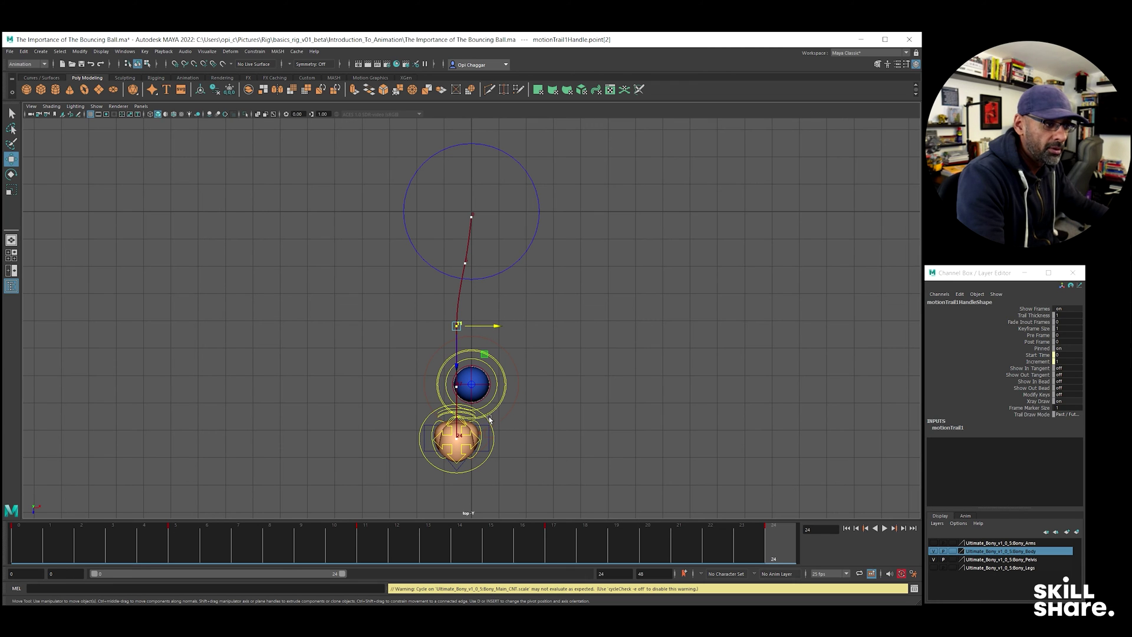
left_click_drag(492, 326, 488, 328)
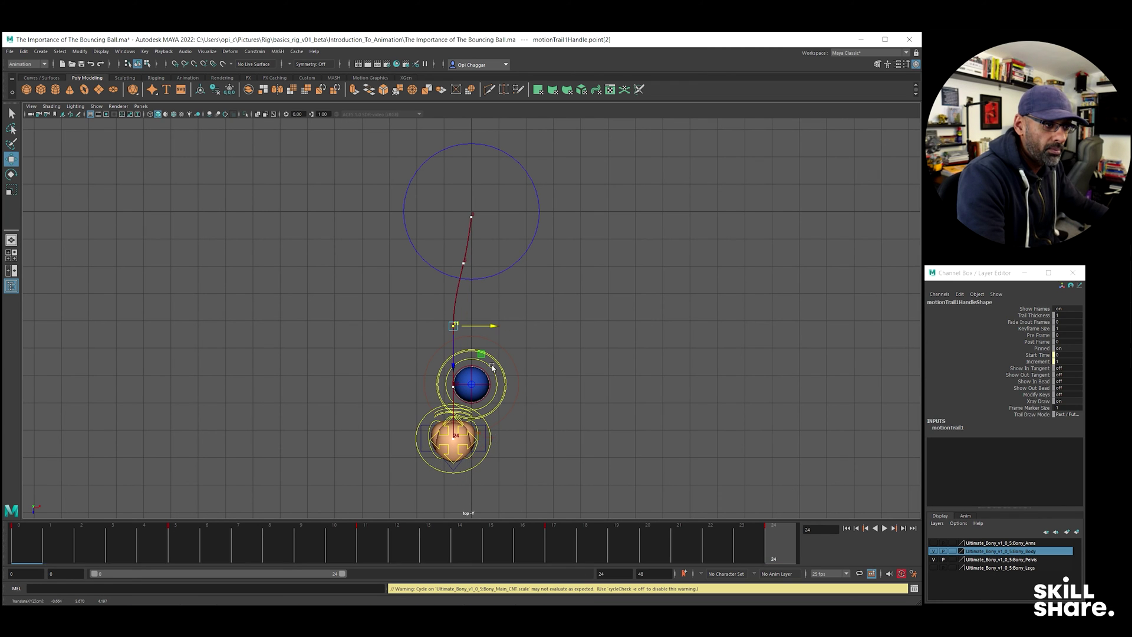
Step: Shift the trail's frame 24 key across the centre line toward positive X, and preview the motion in the top and perspective views
left_click(454, 439)
left_click_drag(495, 440, 518, 442)
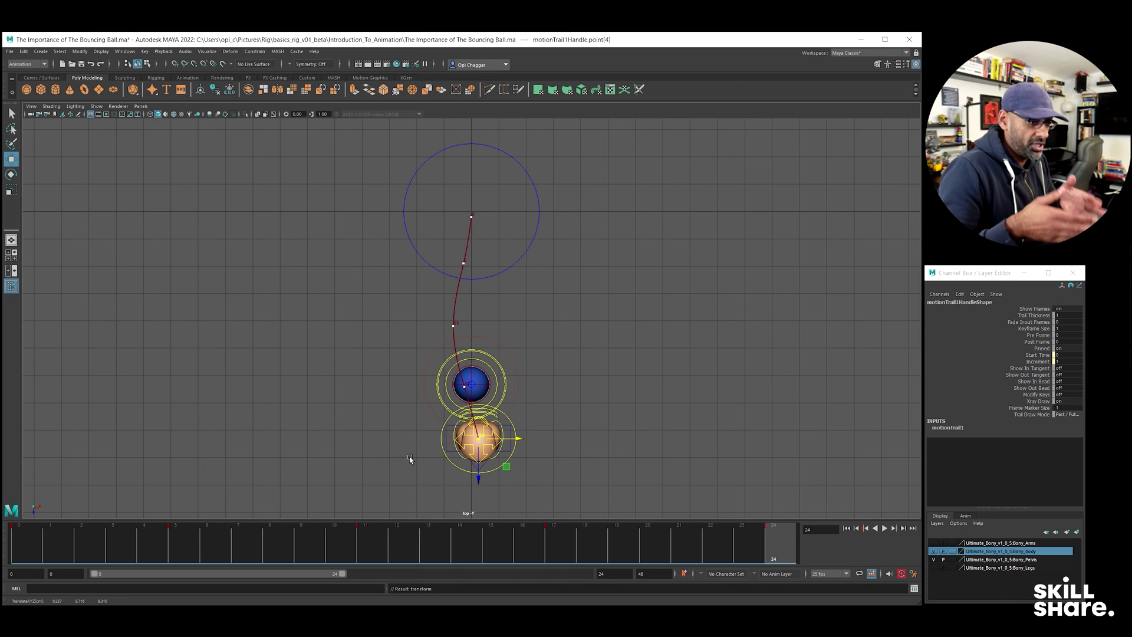
key("alt+v")
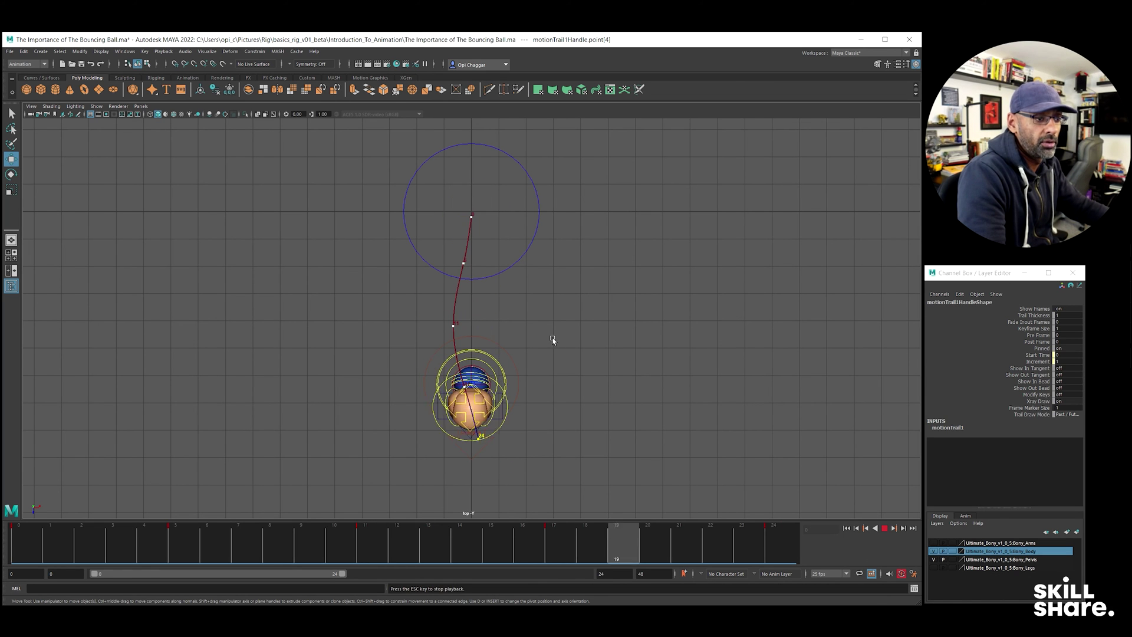
key("space")
left_click_drag(700, 300, 705, 262, "alt")
key("space")
left_click_drag(467, 334, 487, 347, "alt")
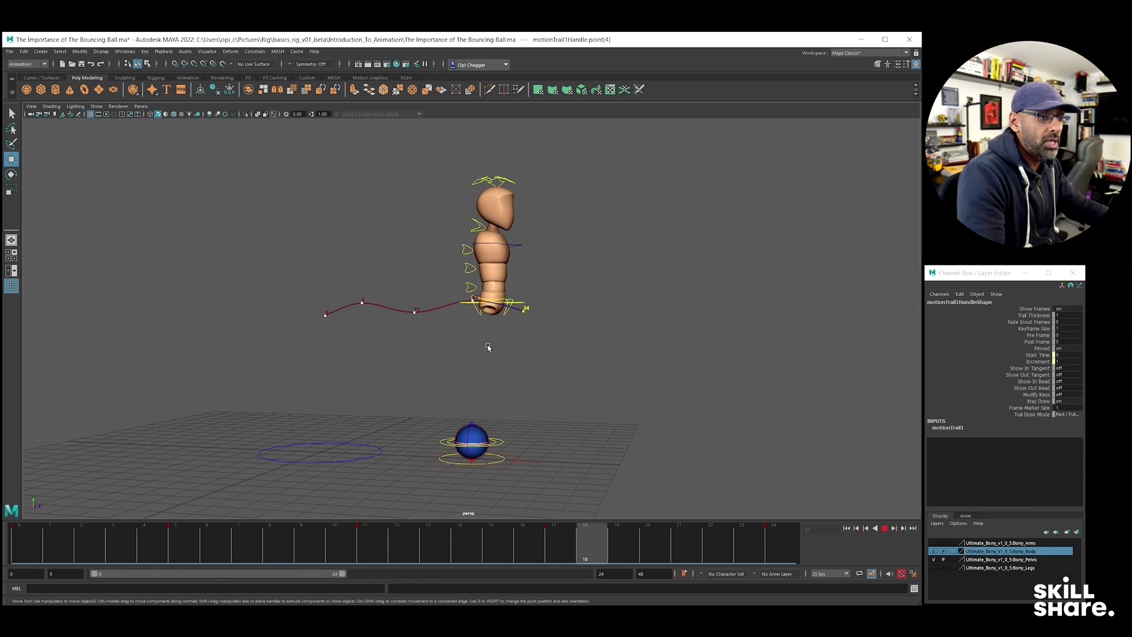
right_click_drag(460, 367, 538, 364, "alt")
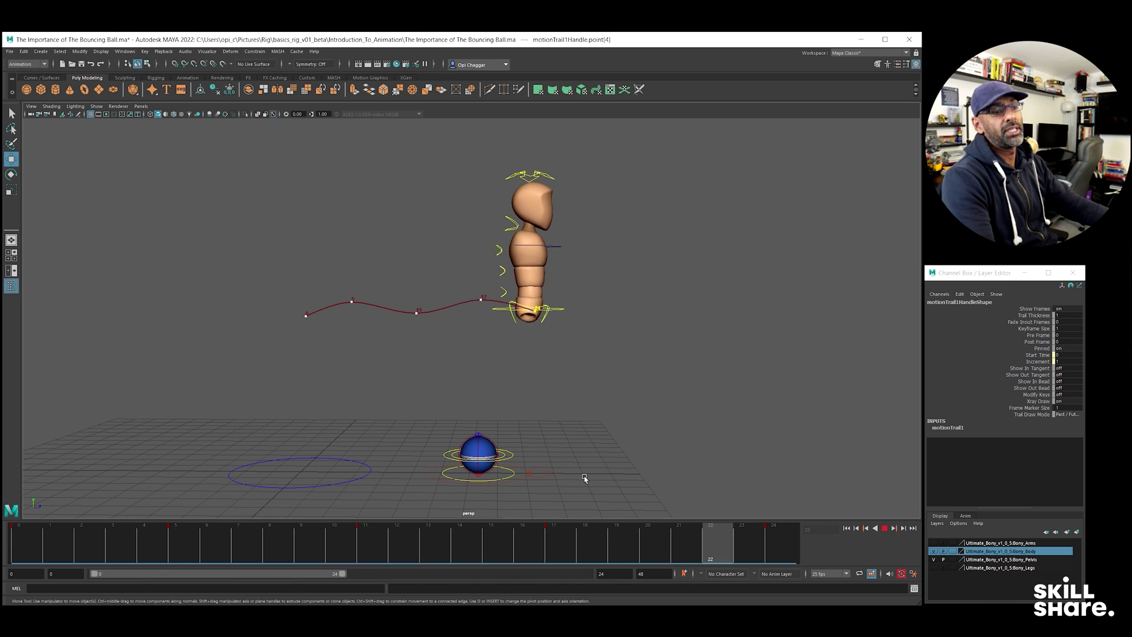
key("alt+v")
Step: Tilt the character's lowest spine FK control slightly forward and key its rotation at frames 0 and 24
left_click(372, 556)
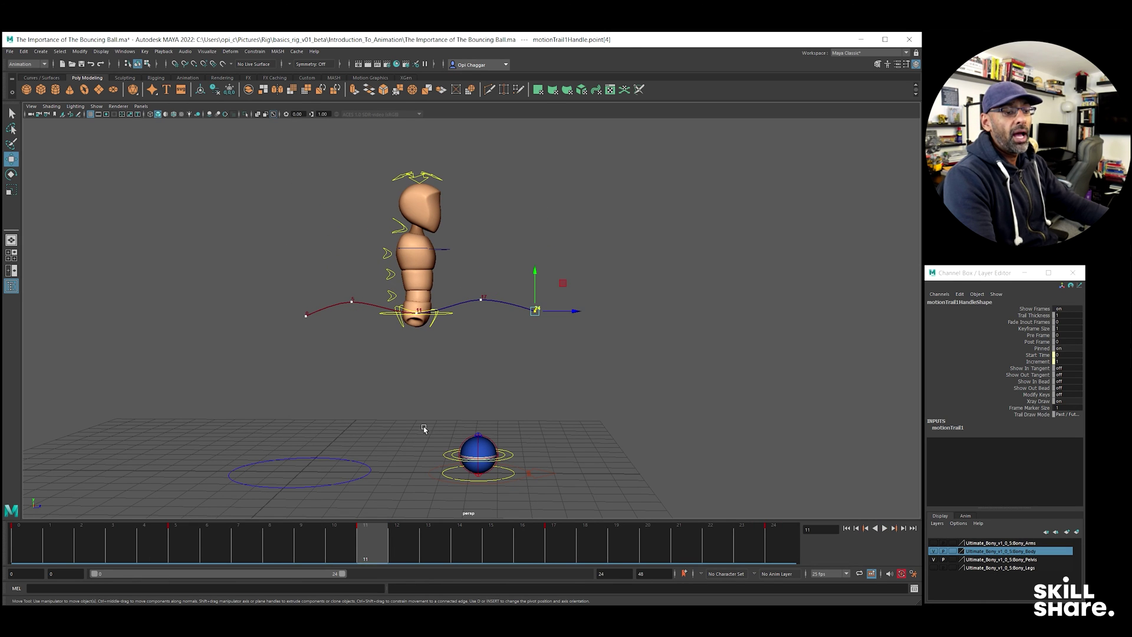
left_click(392, 295)
key("e")
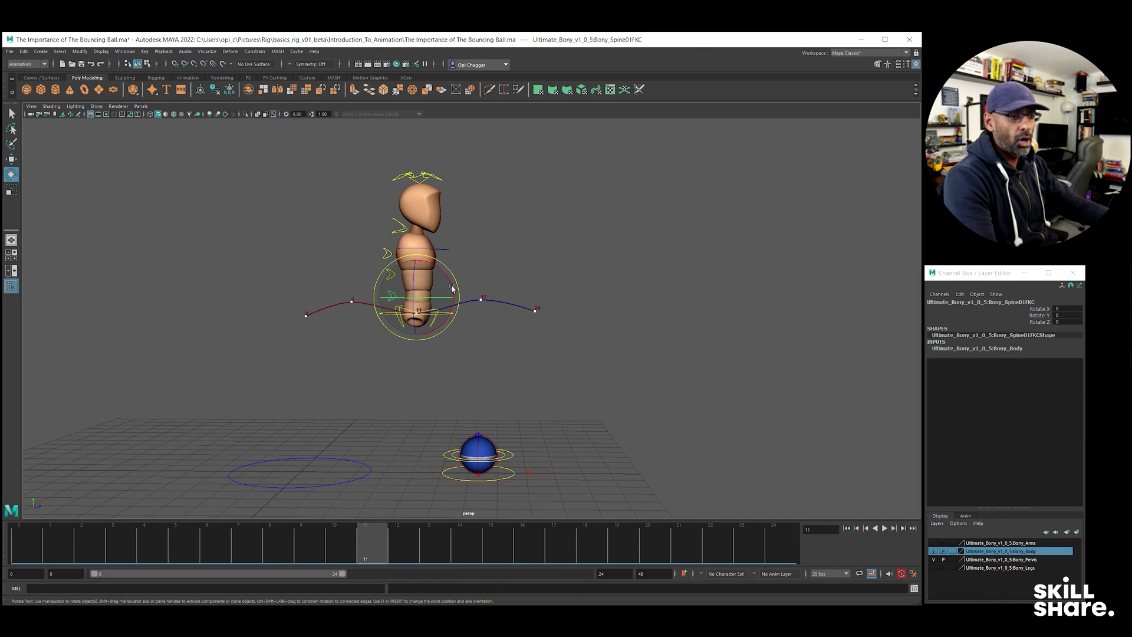
left_click_drag(453, 278, 452, 276)
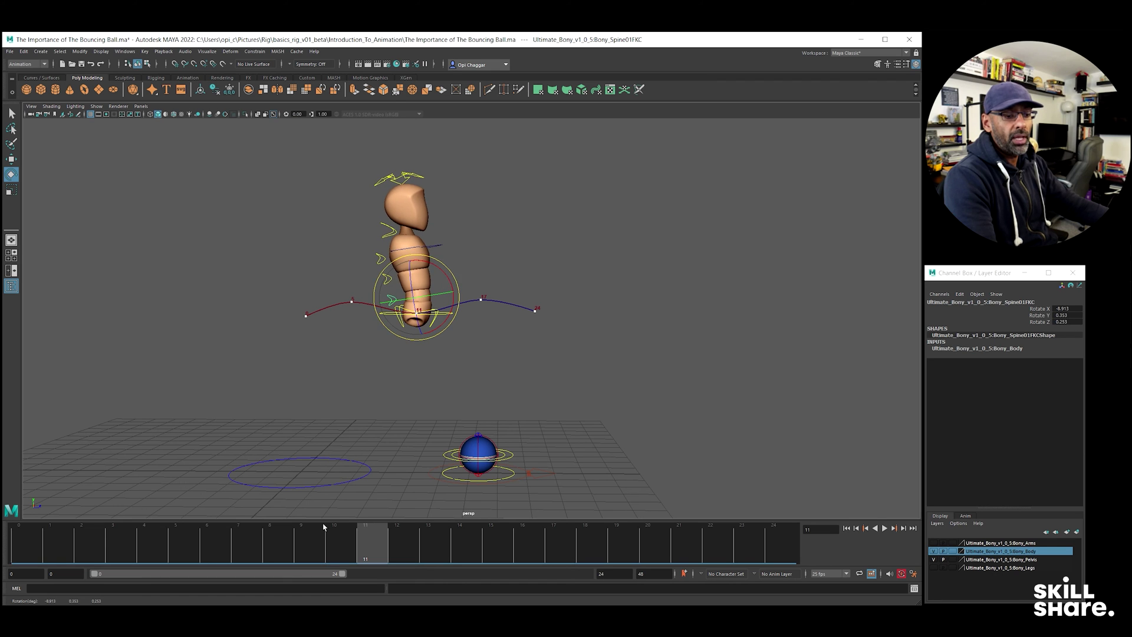
left_click_drag(265, 542, 24, 542)
left_click_drag(334, 277, 341, 286)
key("s")
left_click_drag(51, 539, 780, 539)
key("s")
Step: Bend the lowest spine control backward at frame 11 and preview the animation
left_click(373, 535)
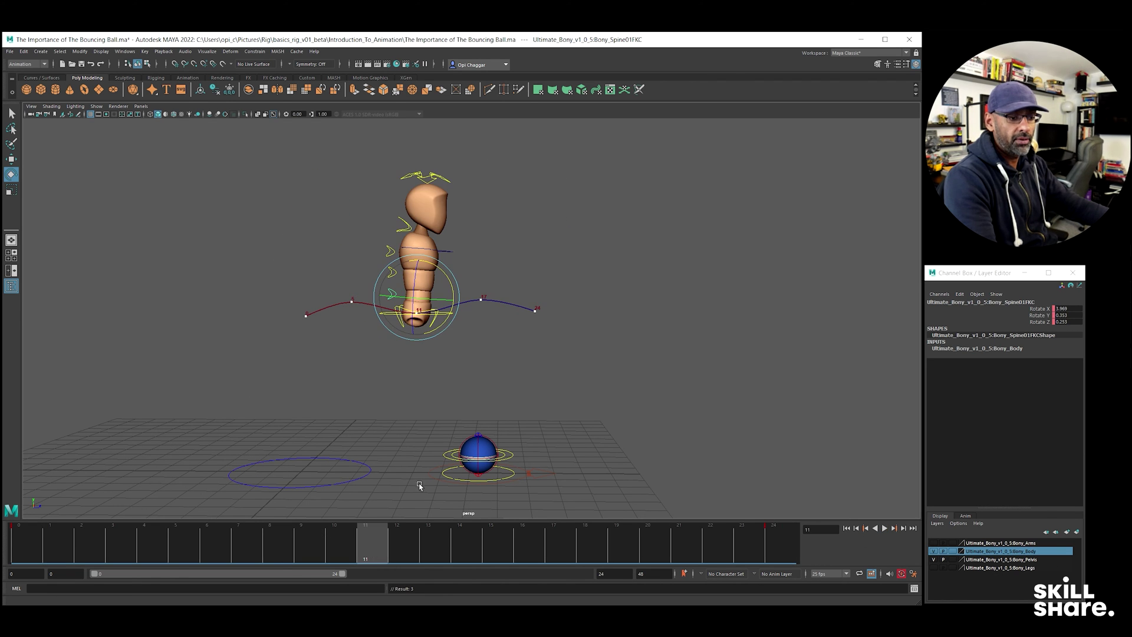
left_click_drag(451, 290, 442, 275)
key("alt+v")
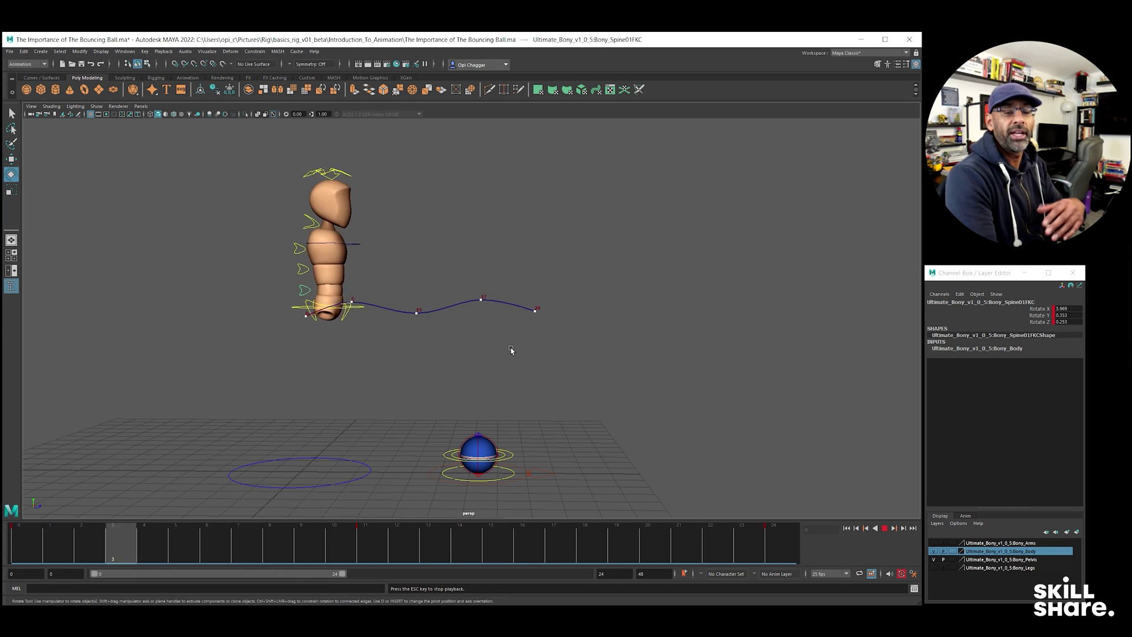
key("Escape")
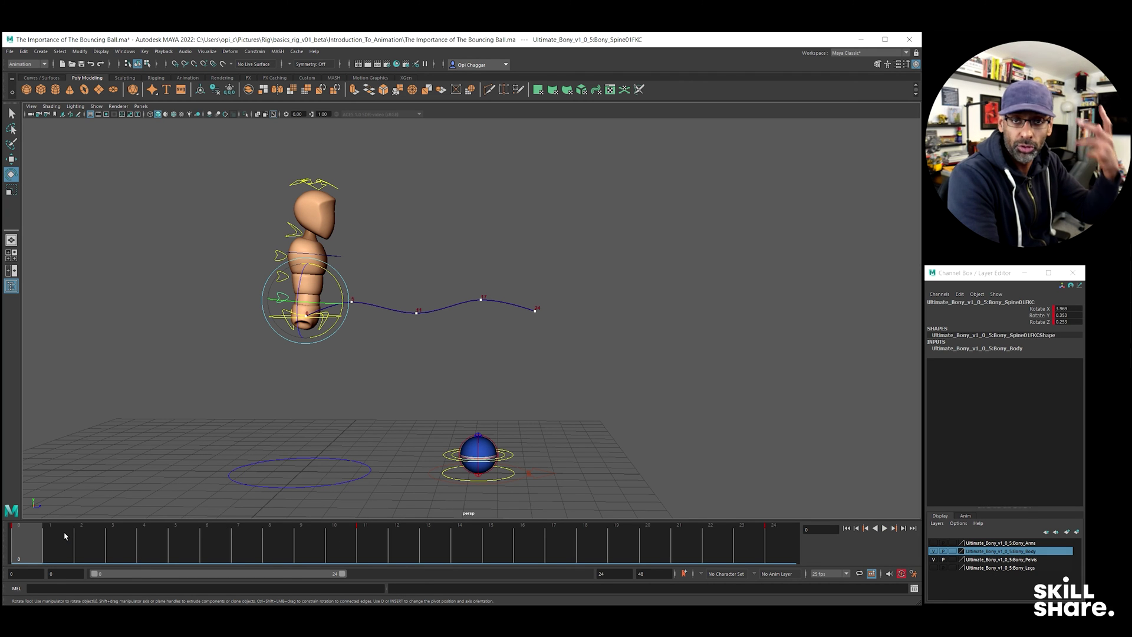
Step: Replay the animation and scrub the opening frames to examine the spine's bend against the root's motion trail
key("alt+v")
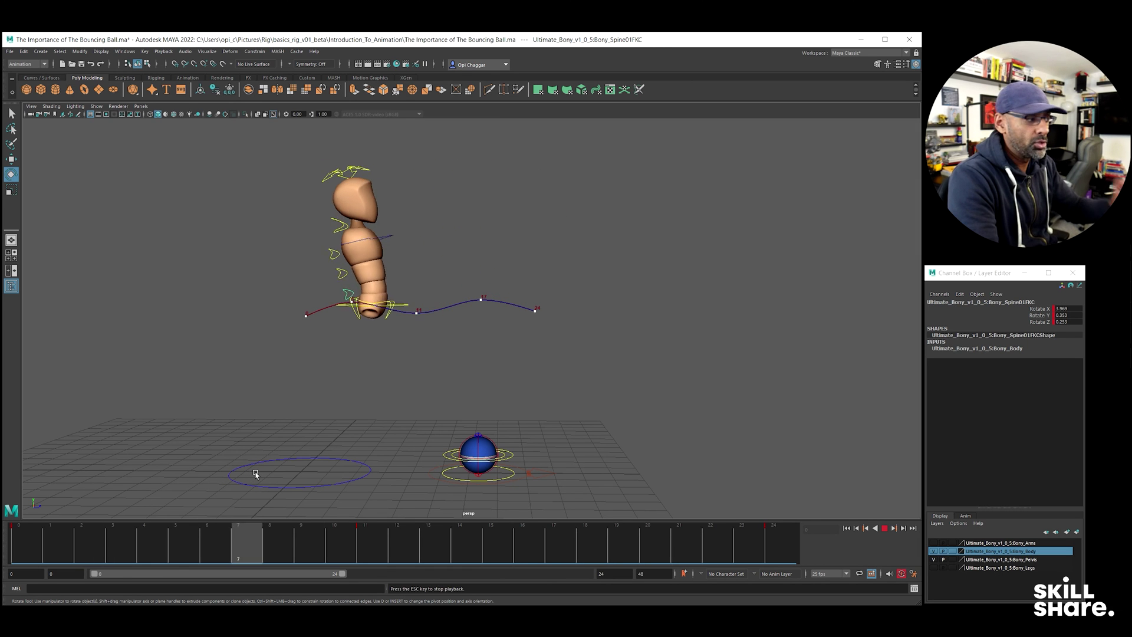
key("alt+v")
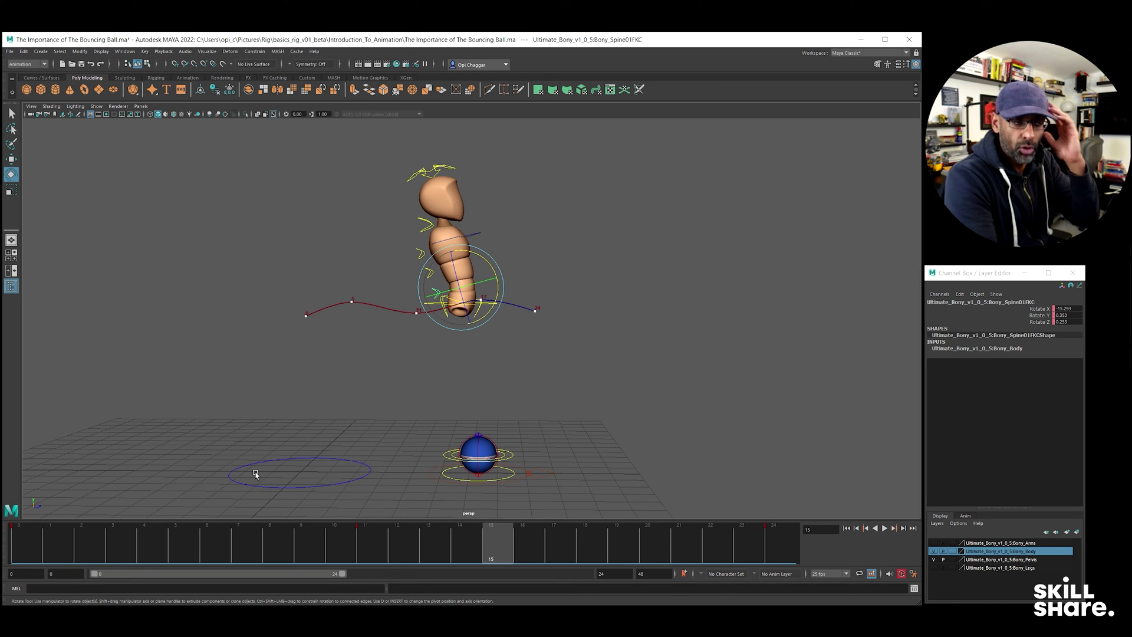
left_click(22, 543)
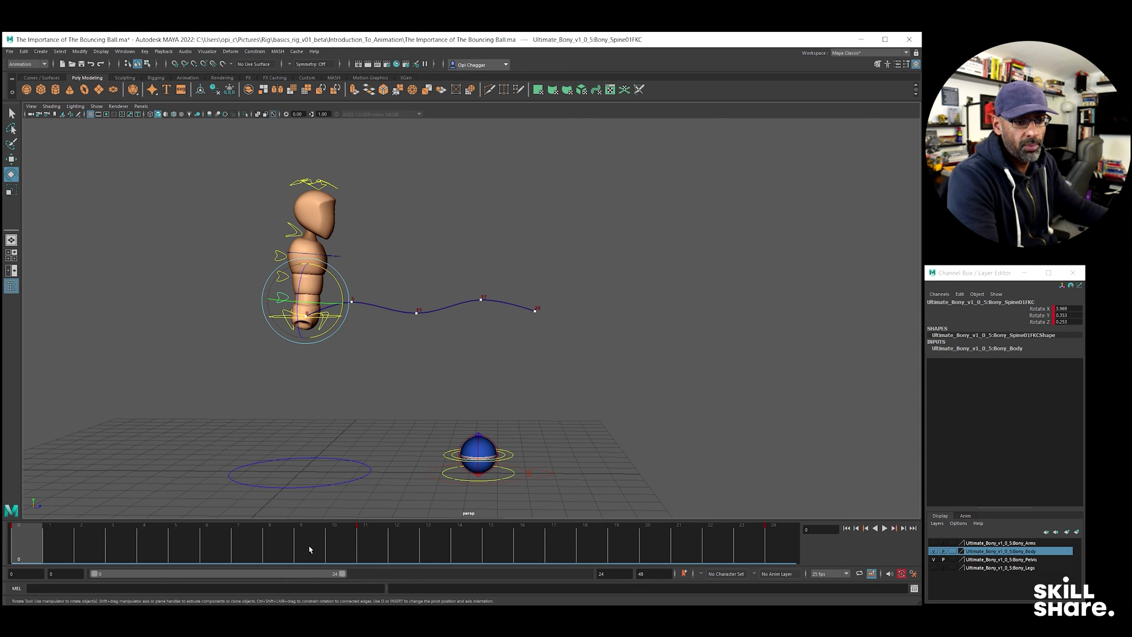
left_click_drag(245, 545, 121, 546)
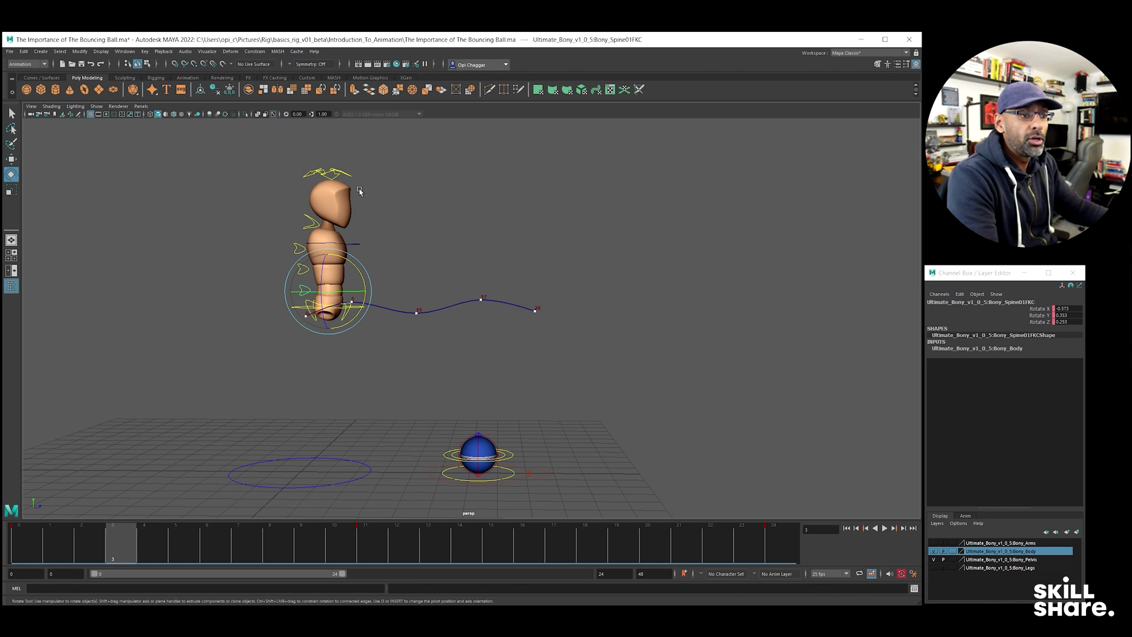